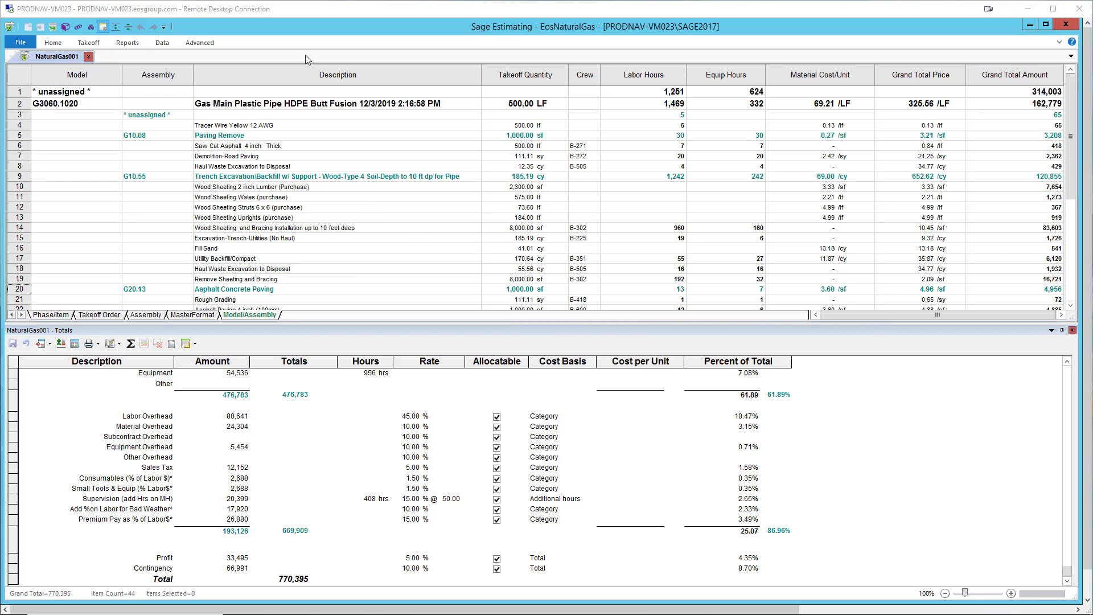
Start a model takeoff from the database for G3060.1060 Gas Pressure Regulation/Metering/Gate Station under Site Fuel Distribution
left_click(91, 43)
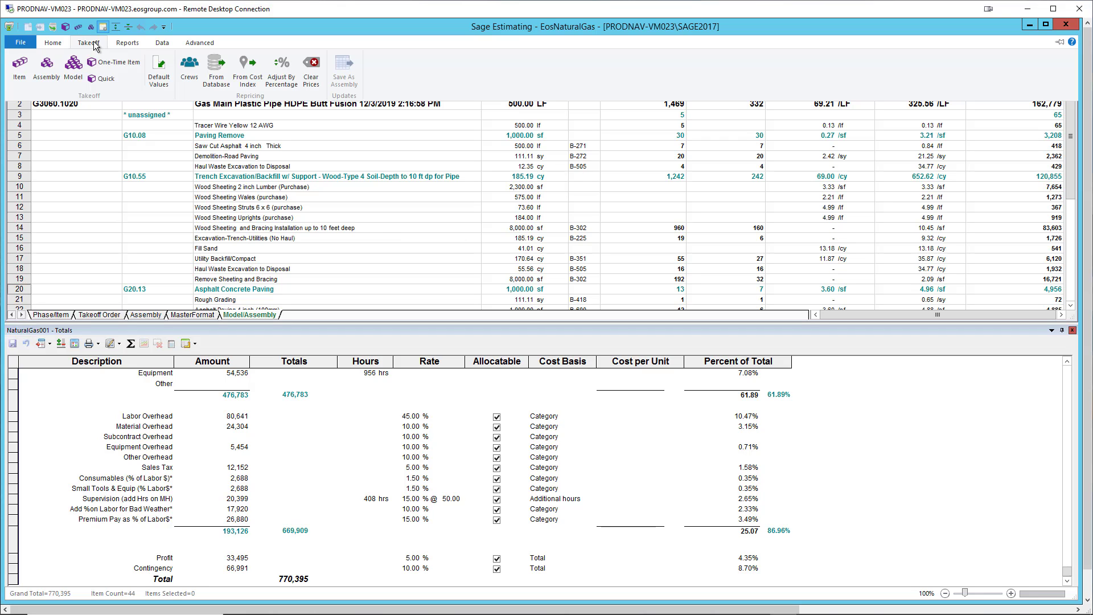
left_click(73, 69)
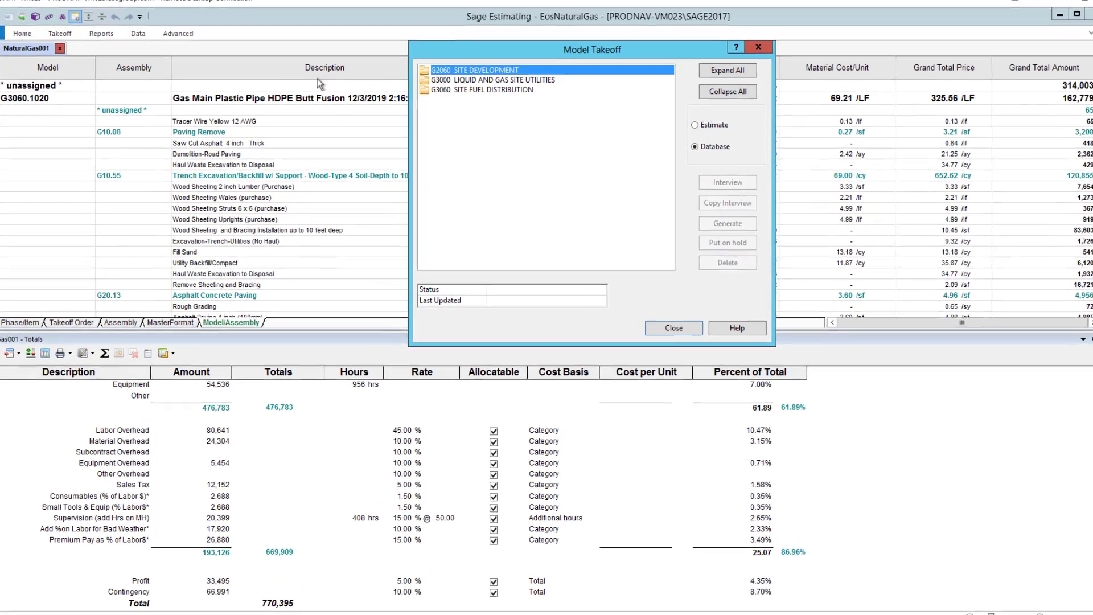
double_click(432, 91)
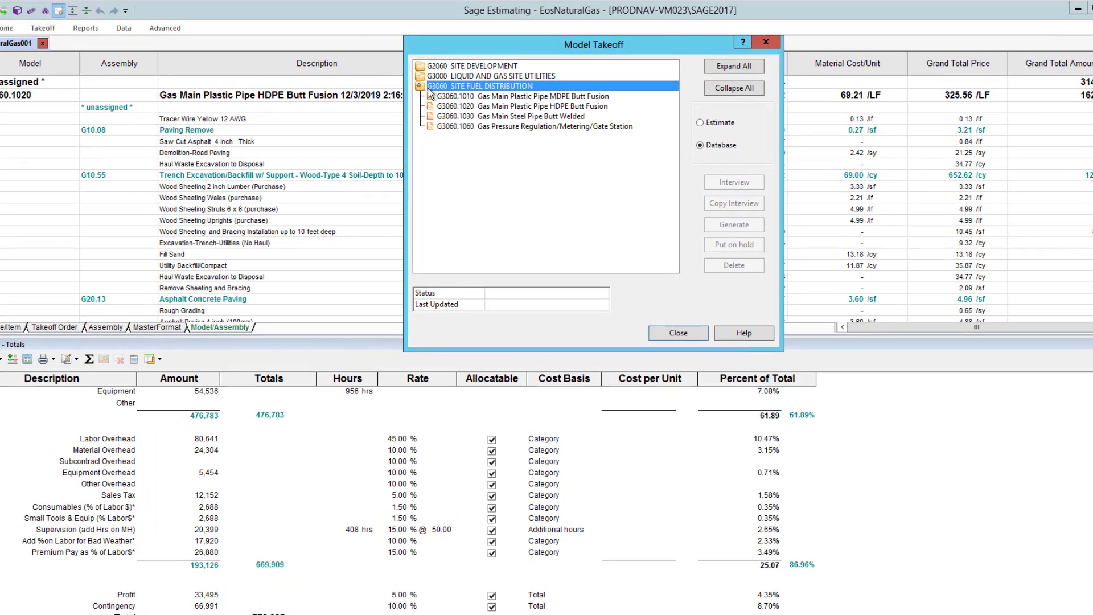
left_click(427, 126)
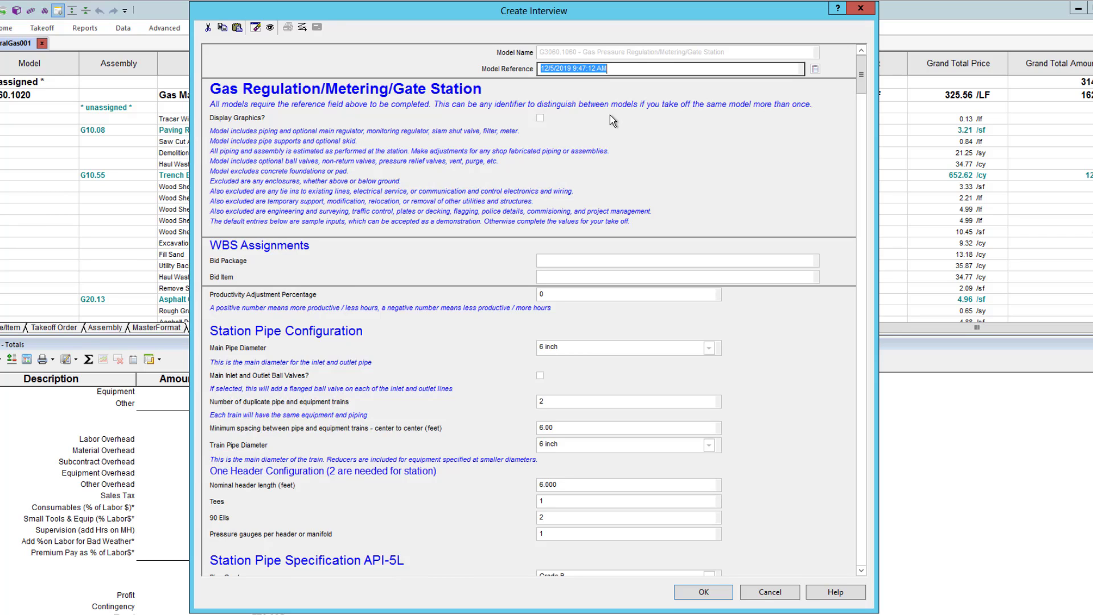
Display the gas reducing station reference graphics in the interview, look them over, and hide them again
left_click(541, 119)
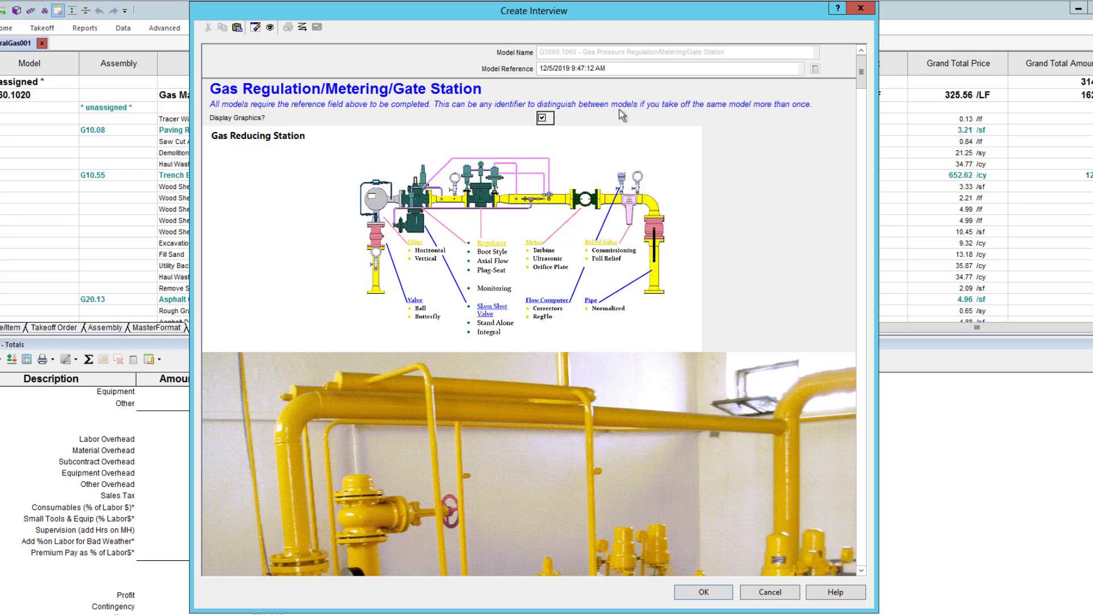
left_click_drag(859, 84, 875, 68)
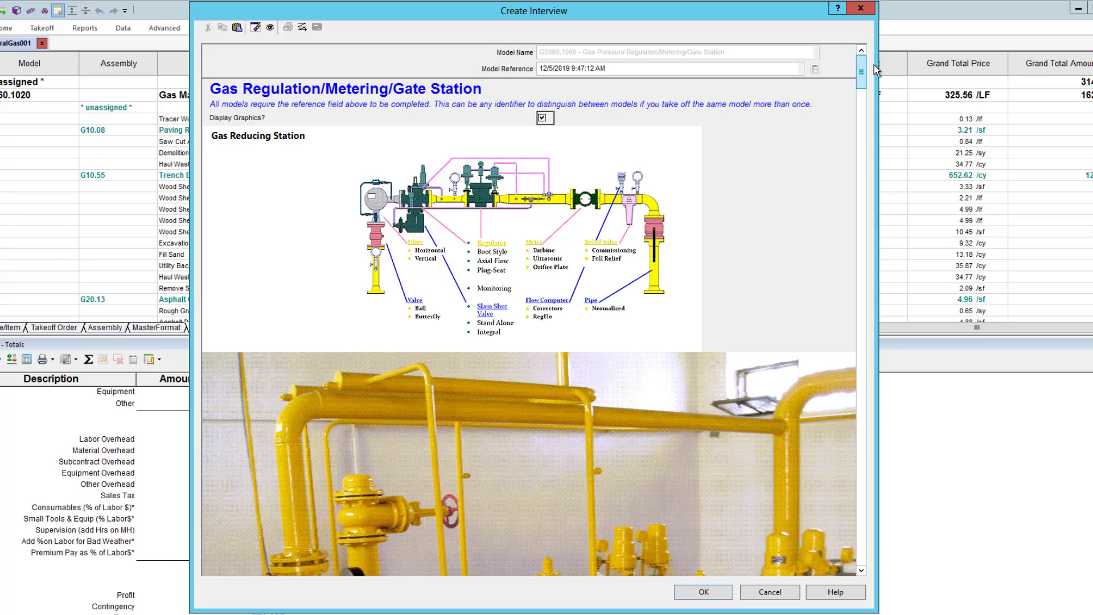
left_click(541, 119)
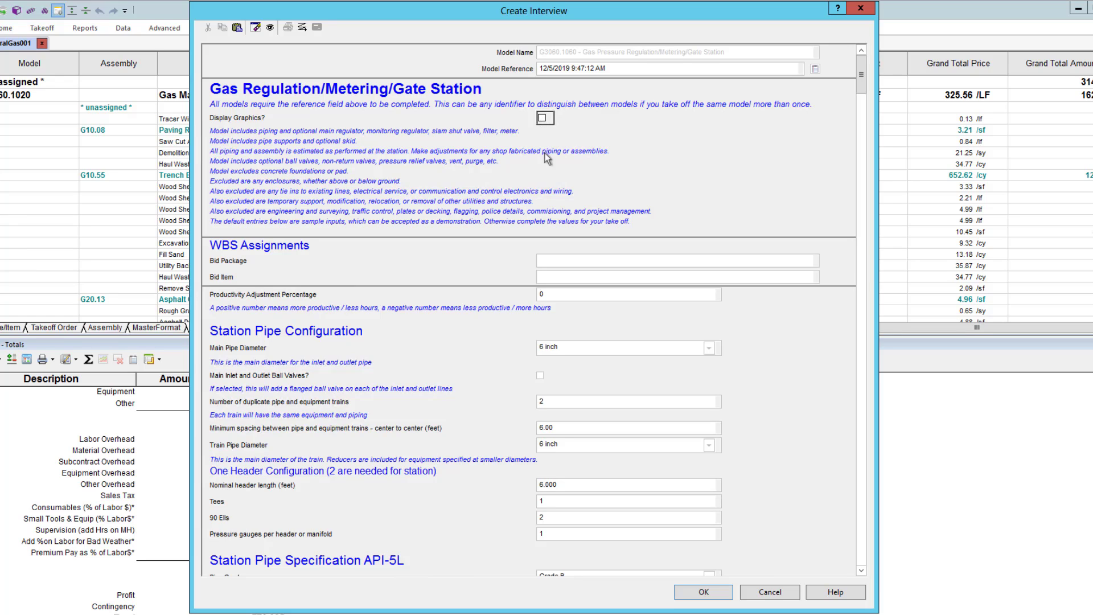
Go through the productivity, station pipe and header configuration entries, and set the pressure gauges per header or manifold to 0
left_click(562, 295)
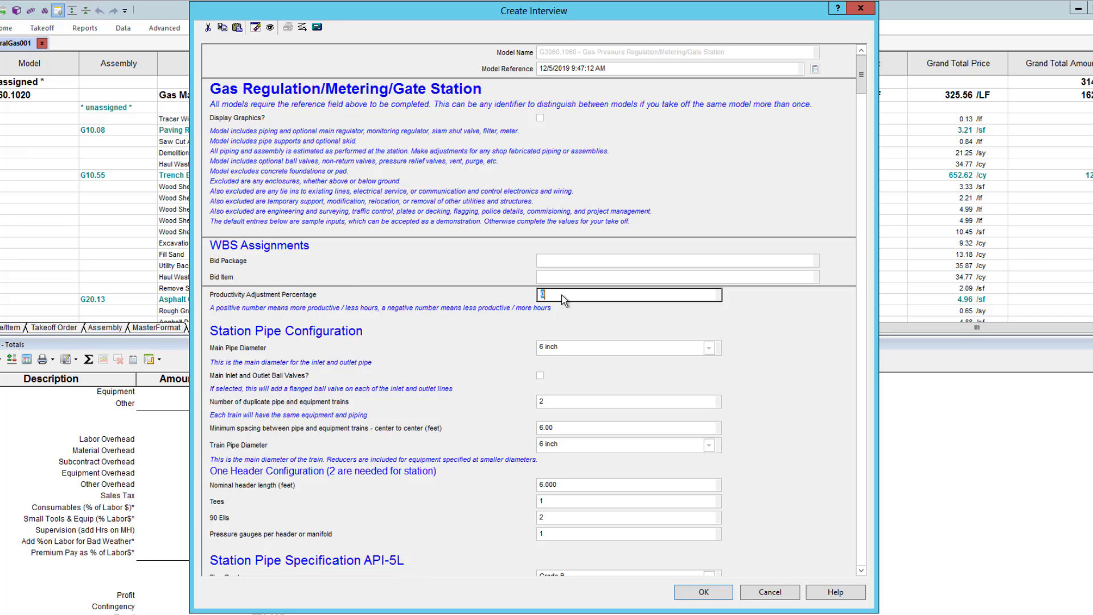
left_click(585, 349)
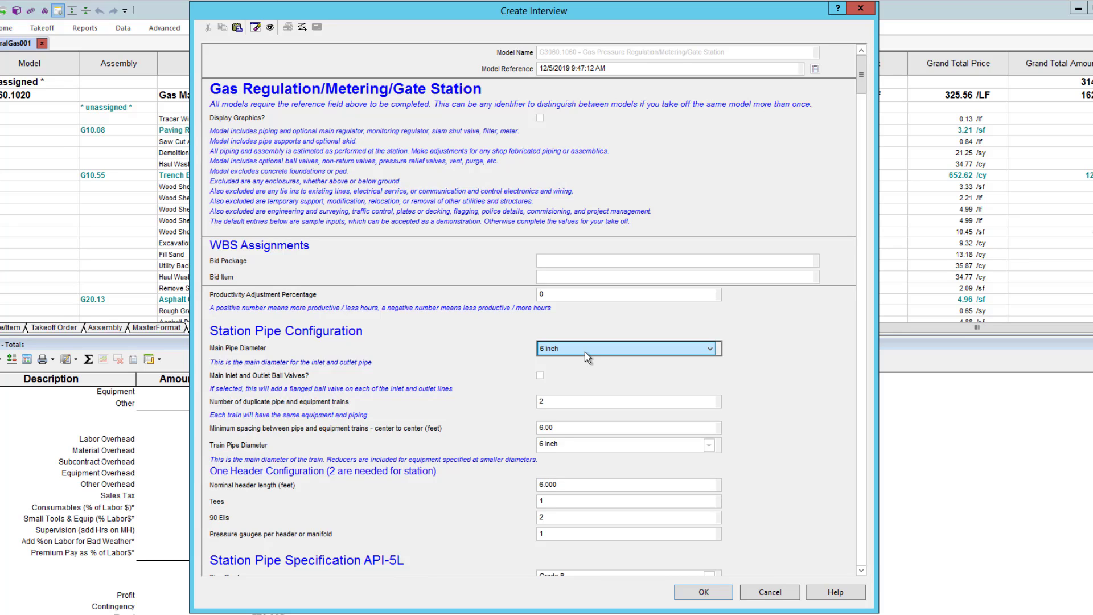
left_click(559, 402)
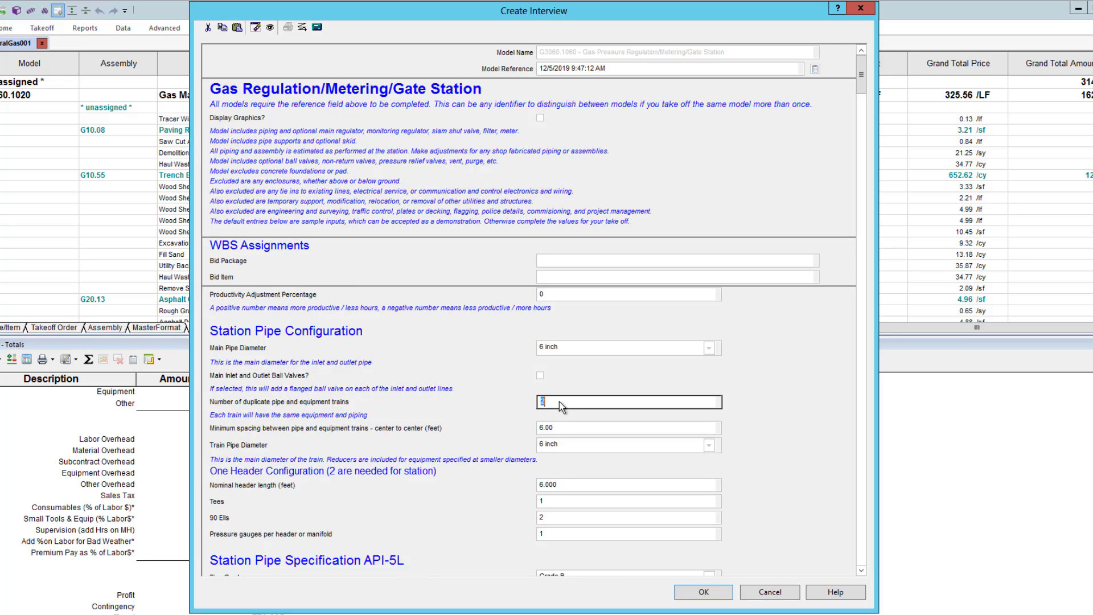
left_click(568, 445)
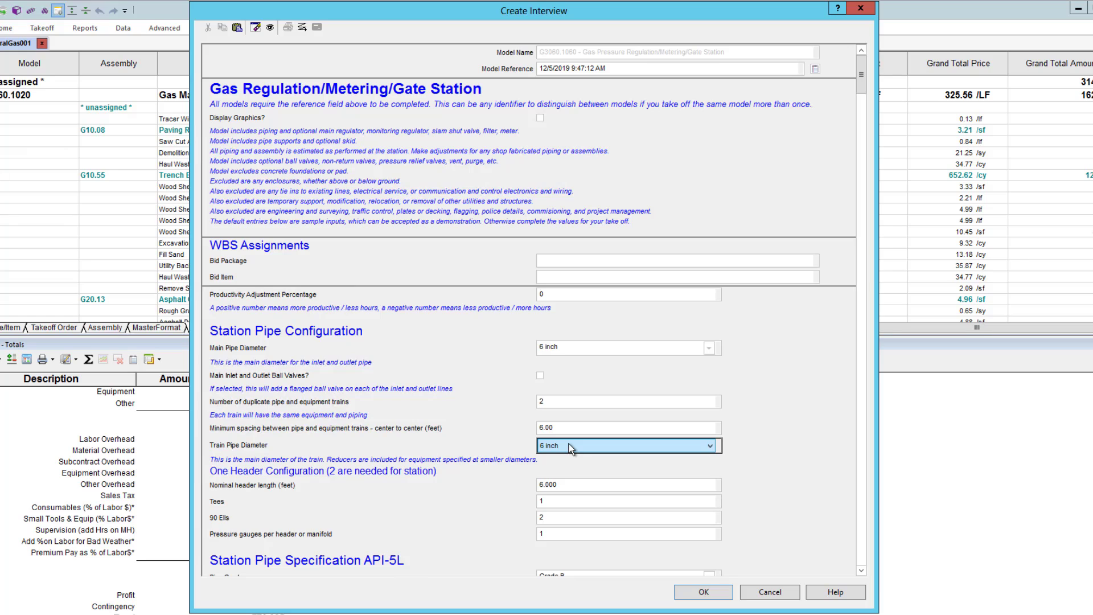
left_click(551, 502)
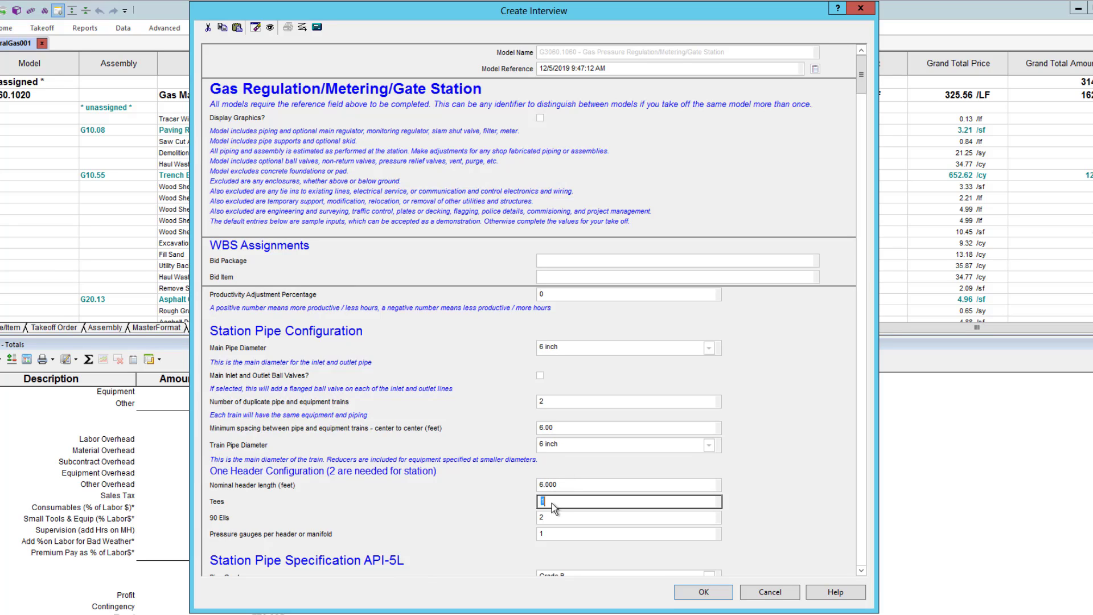
left_click(551, 519)
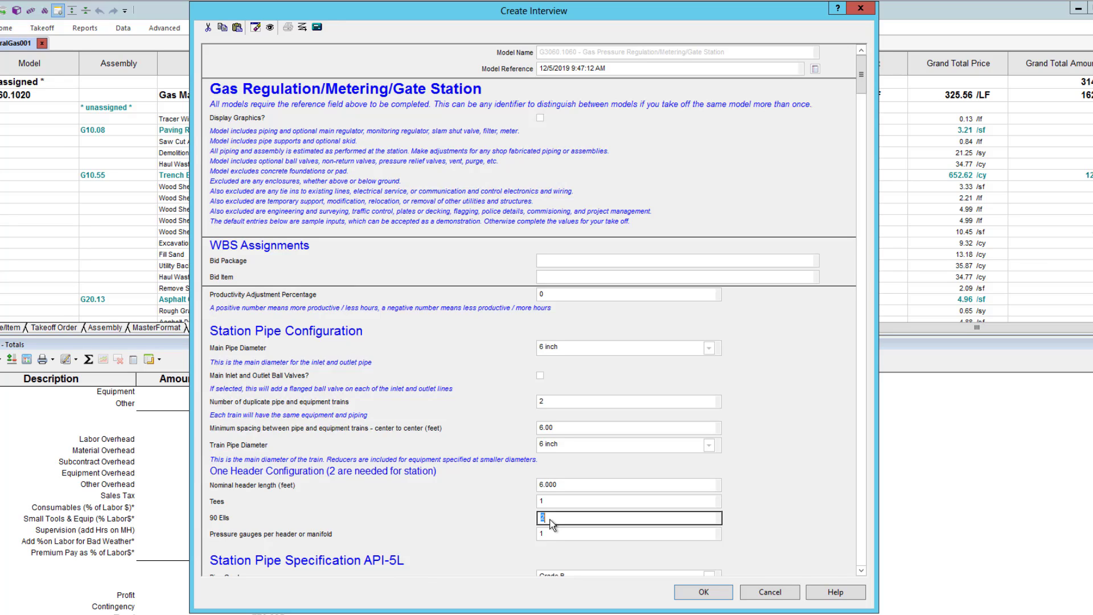
left_click(551, 534)
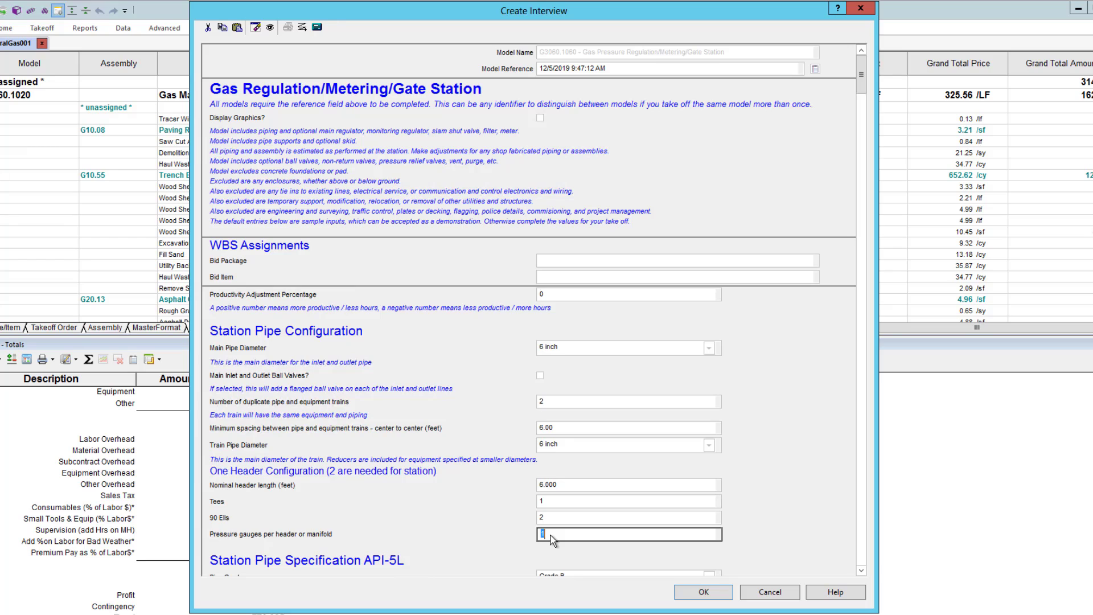
type("0")
key("Tab")
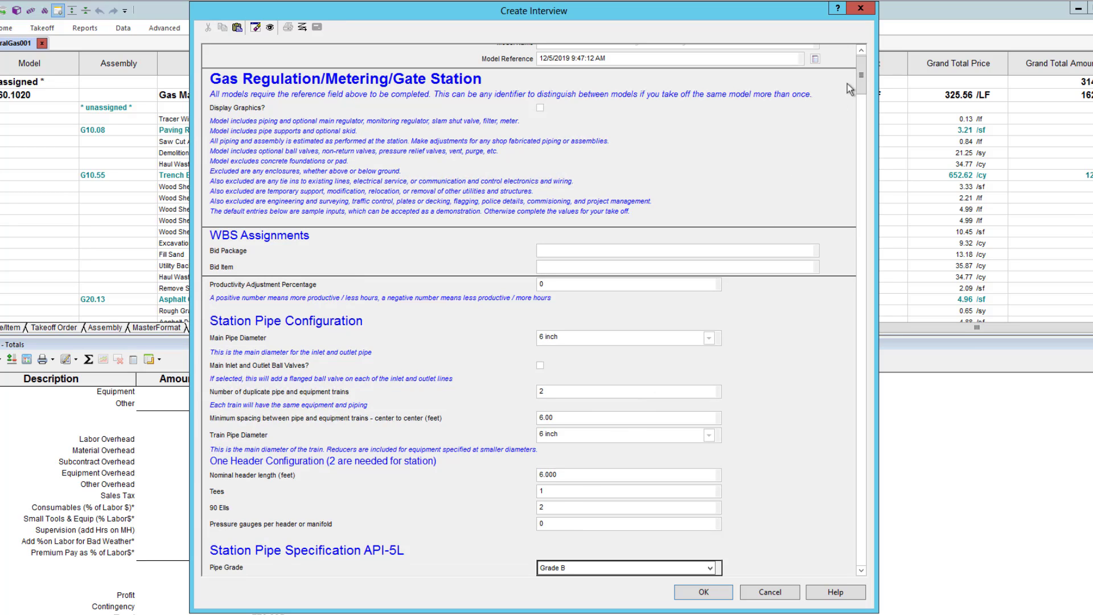
Examine the available options for pipe grade, pipe manufacture, pipe schedule, and valve and flange pressure class in the API-5L pipe specification
left_click_drag(861, 74, 867, 108)
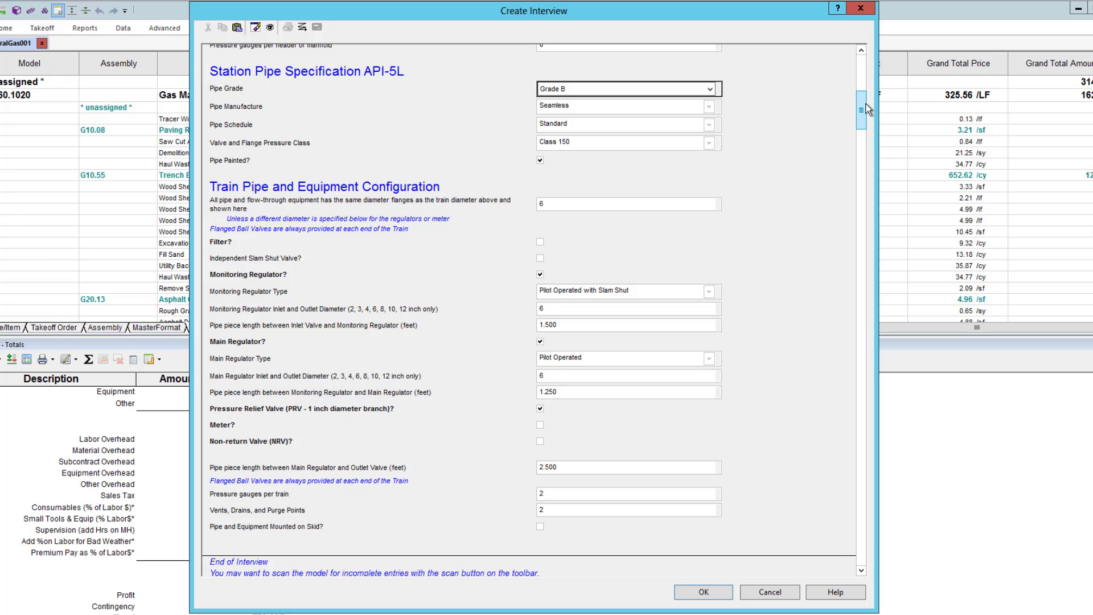
left_click(708, 90)
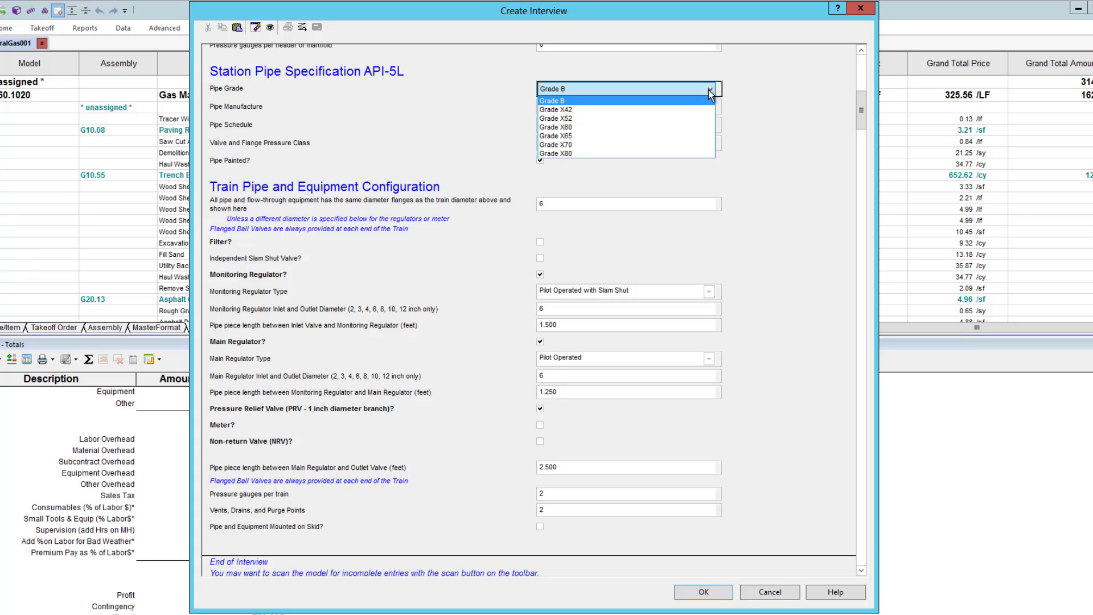
left_click(708, 90)
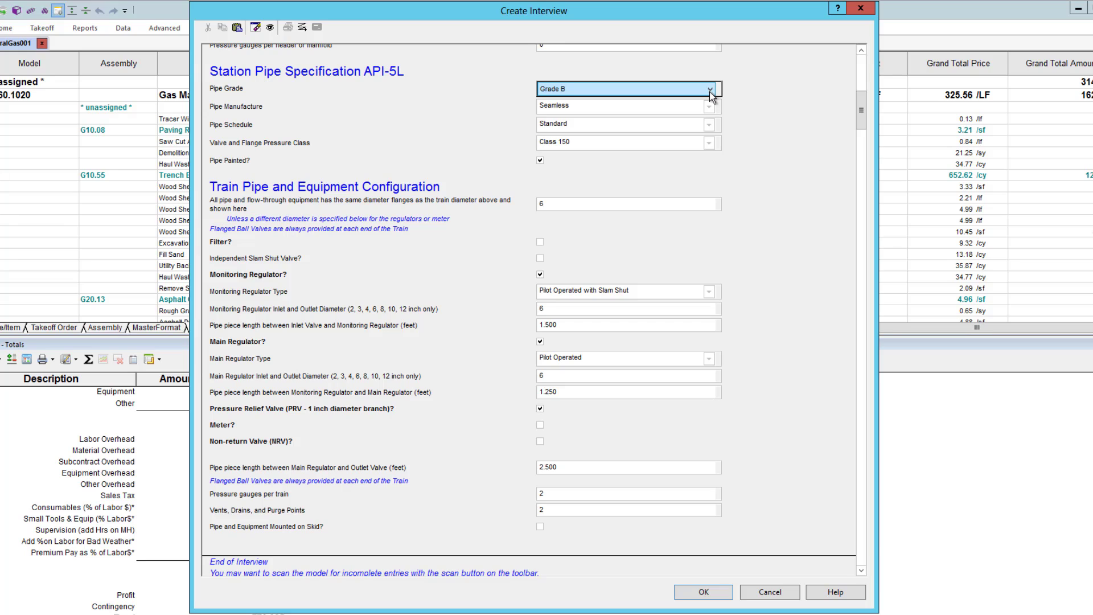
left_click(709, 109)
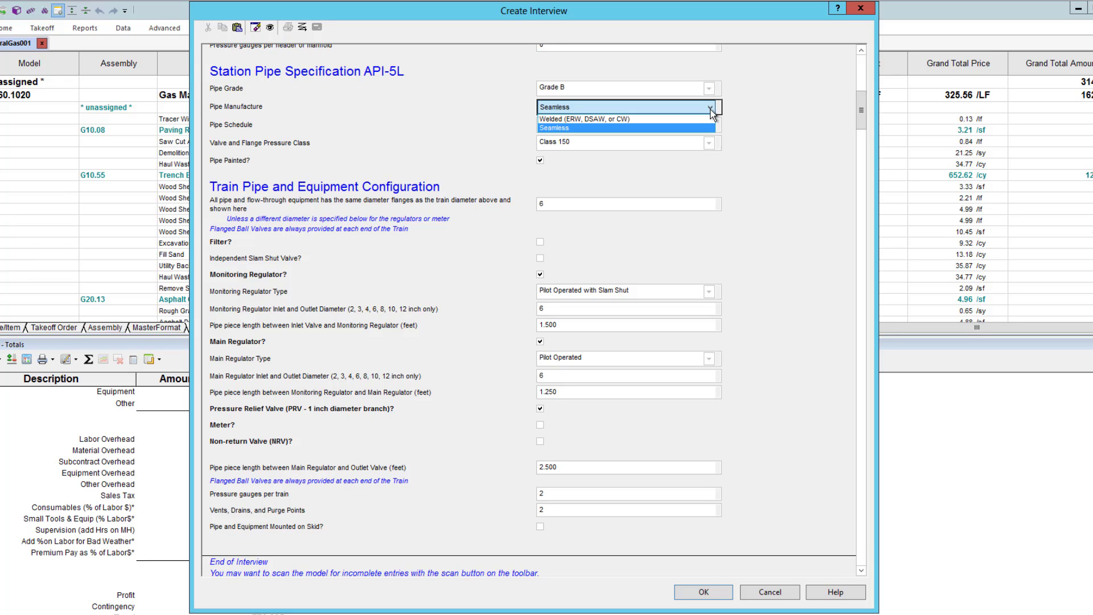
left_click(711, 111)
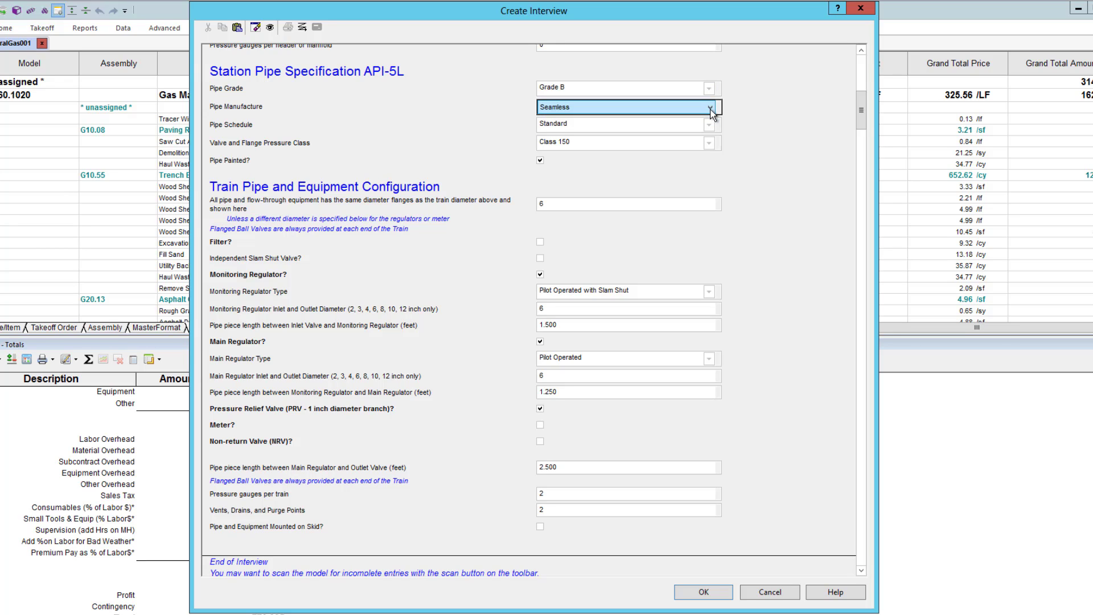
left_click(710, 126)
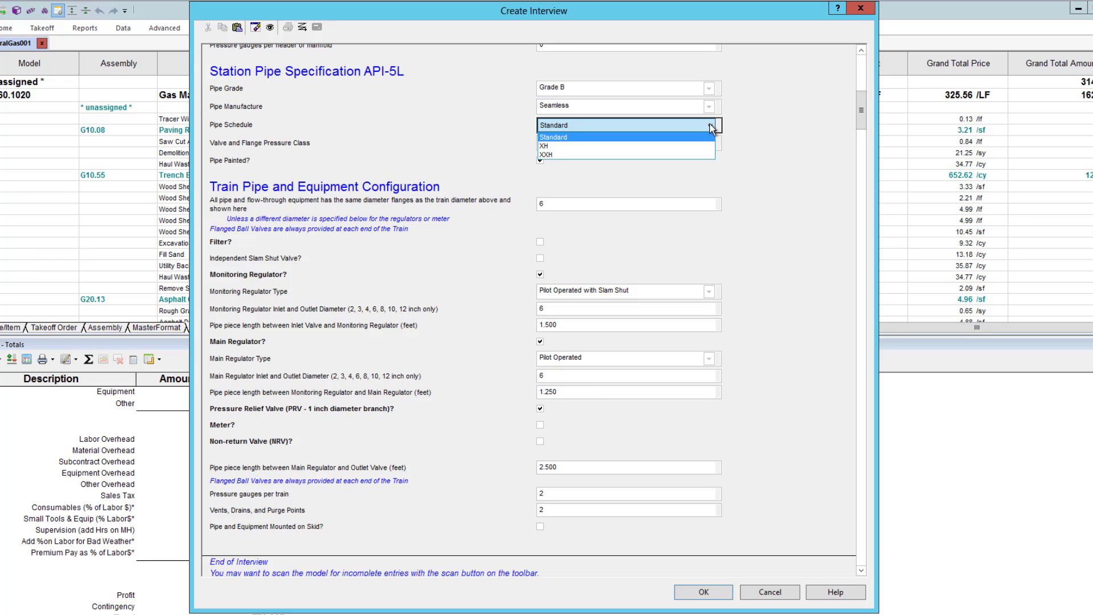
left_click(711, 126)
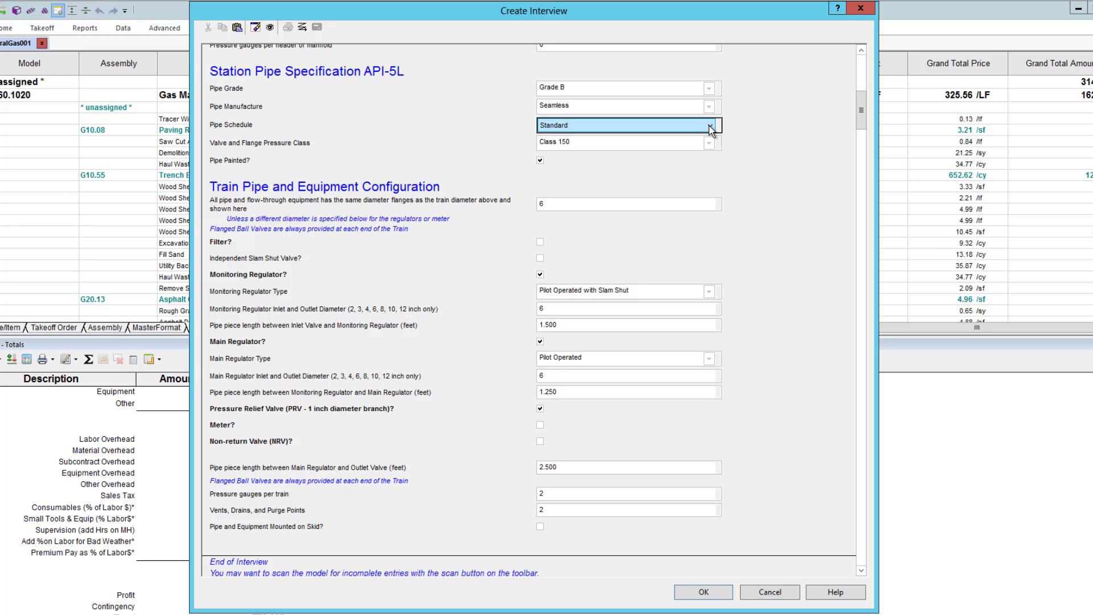
left_click(710, 143)
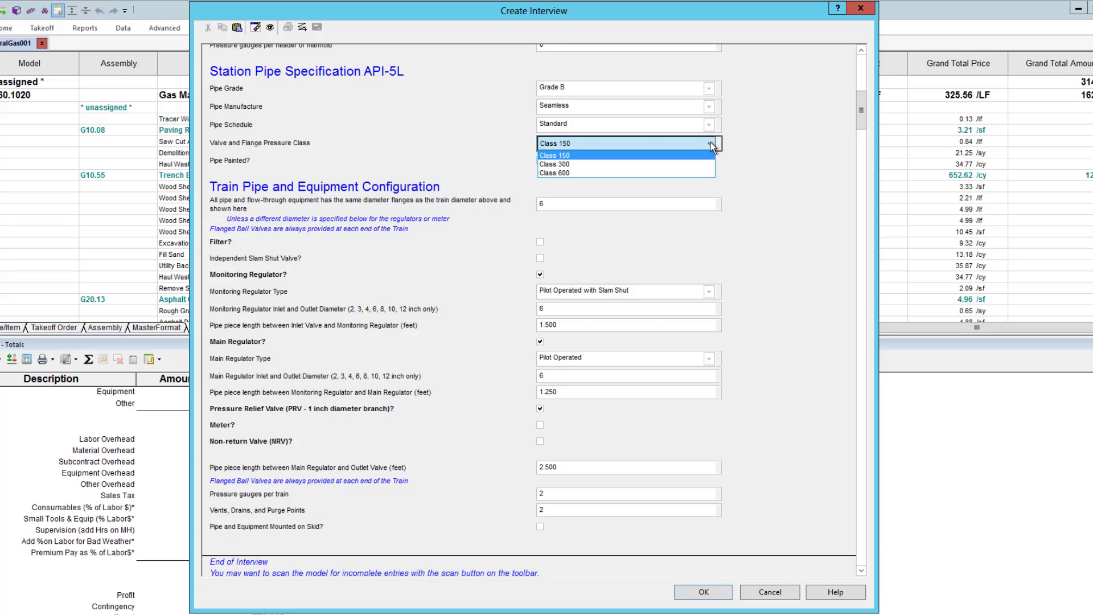
left_click(711, 144)
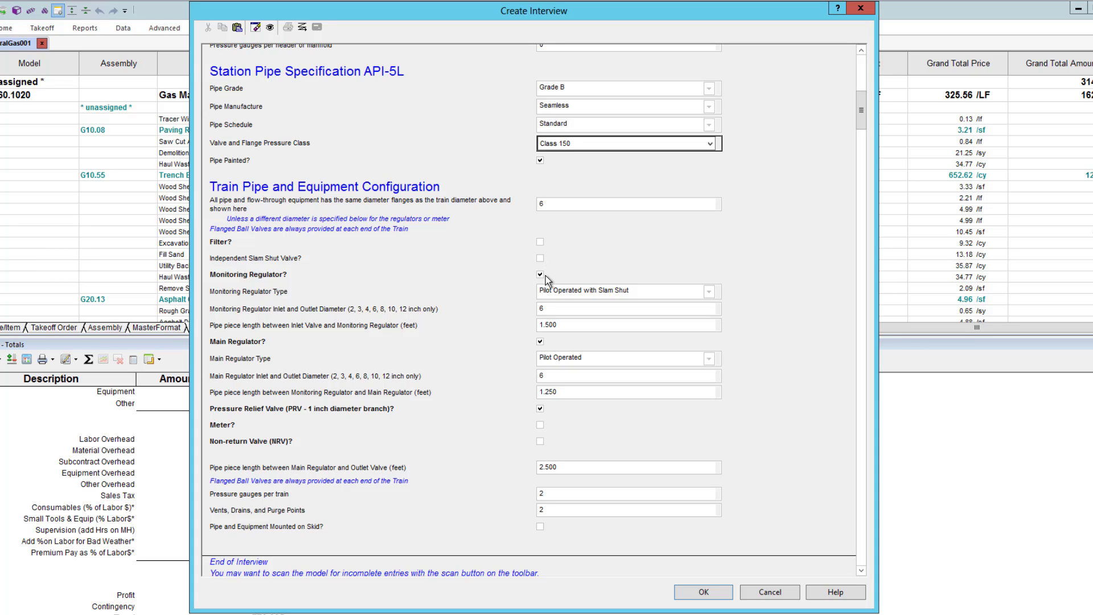
Review the type, inlet and outlet diameter, and pipe piece length entries for the monitoring regulator and the main regulator
left_click(645, 295)
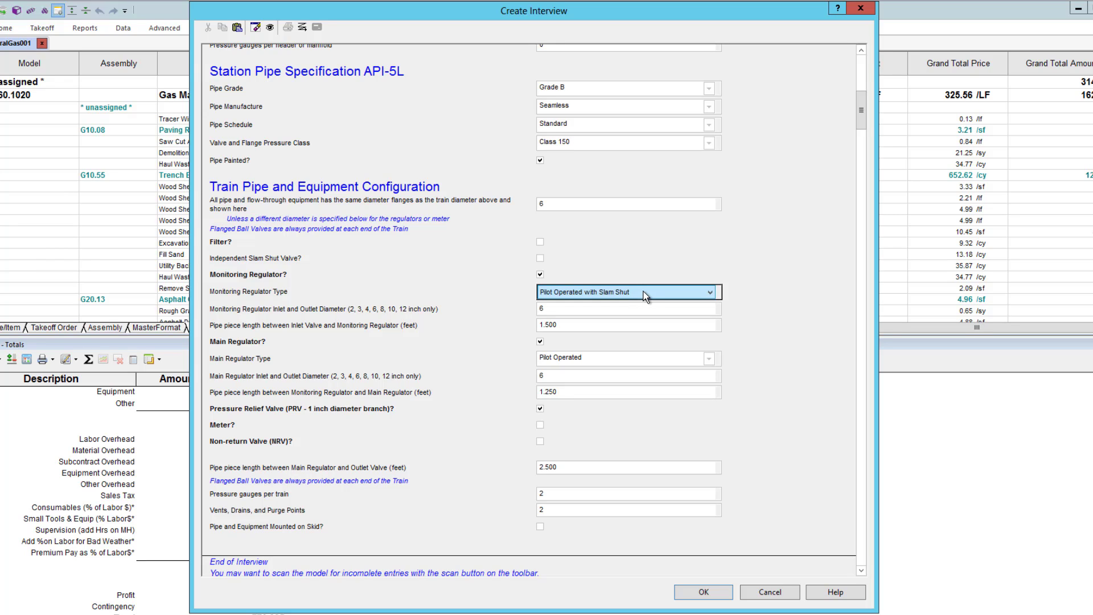
left_click(643, 315)
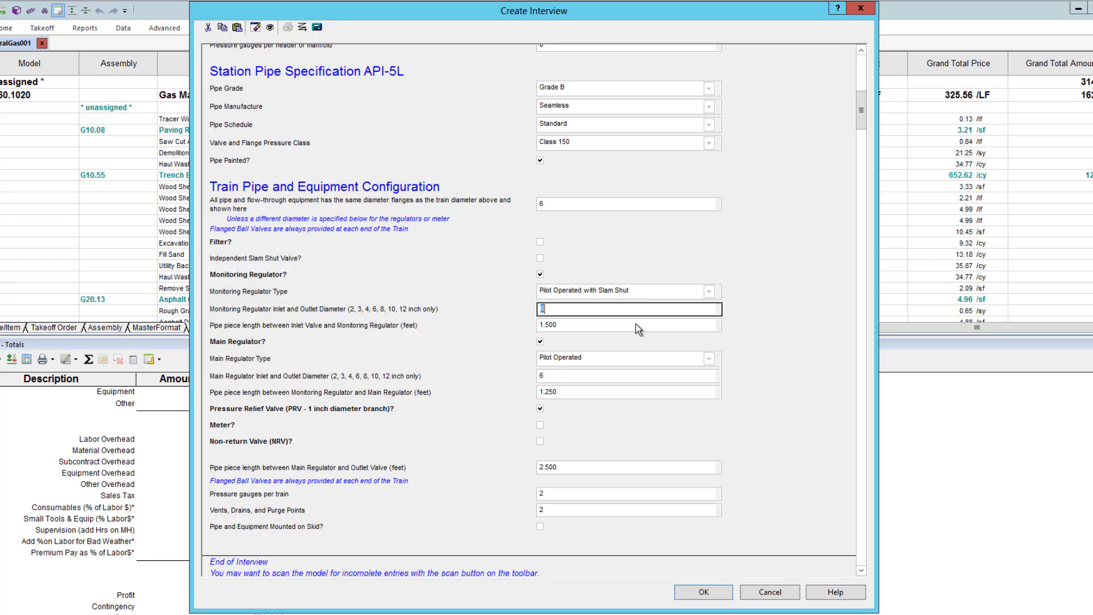
left_click(639, 328)
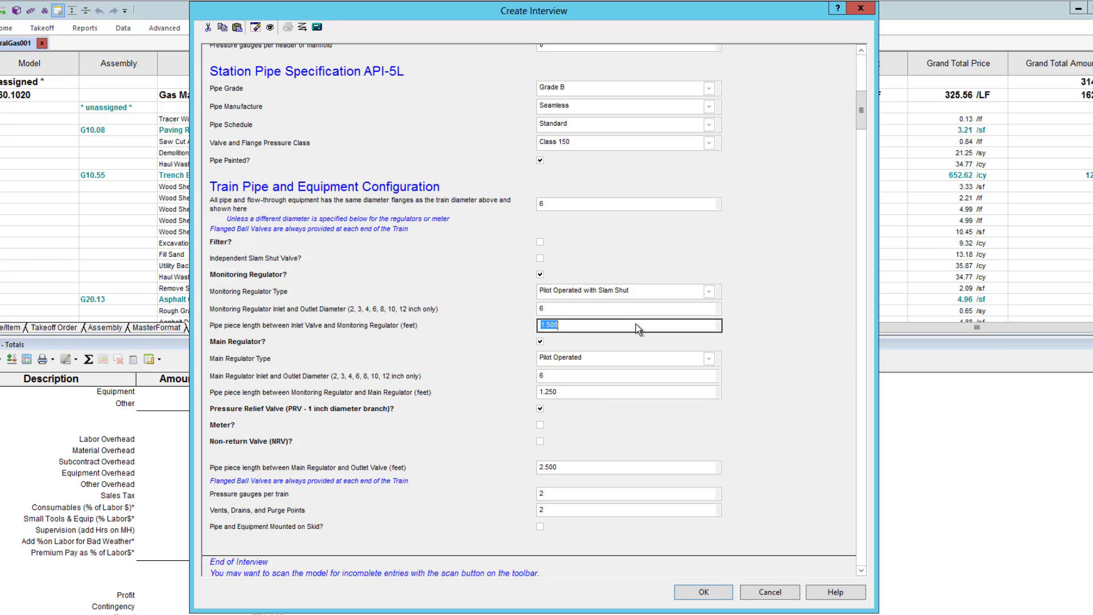
left_click(662, 360)
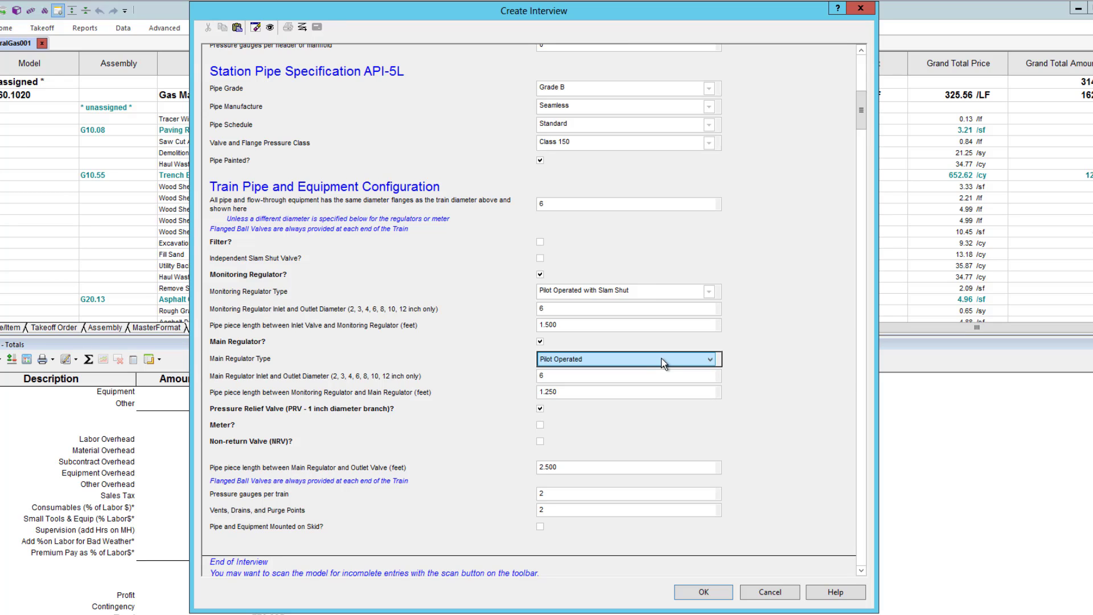
left_click(662, 360)
left_click(662, 360)
left_click(655, 378)
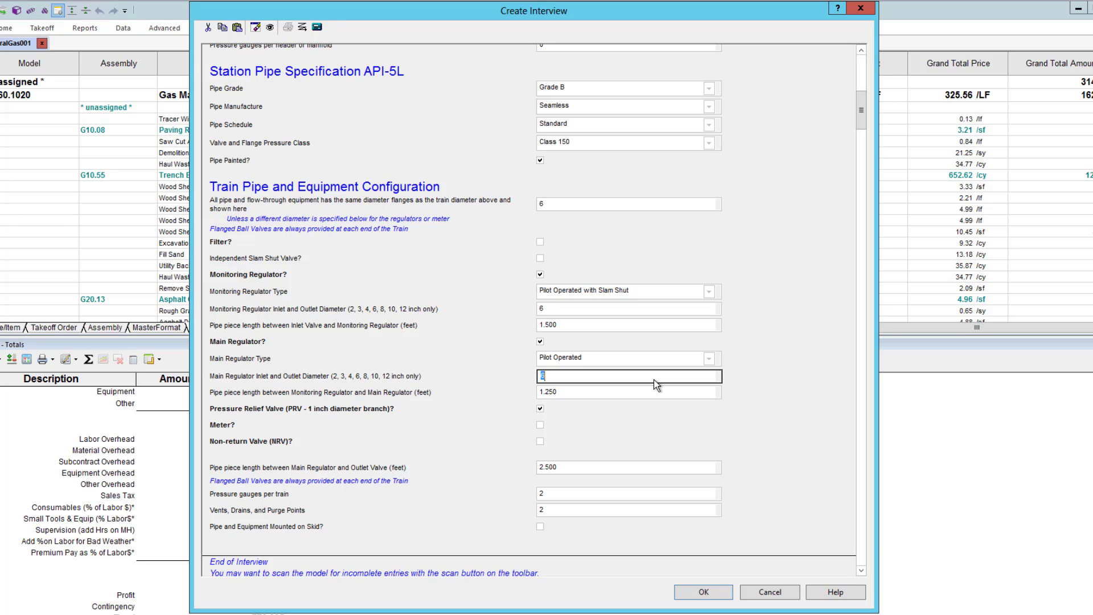
left_click(651, 394)
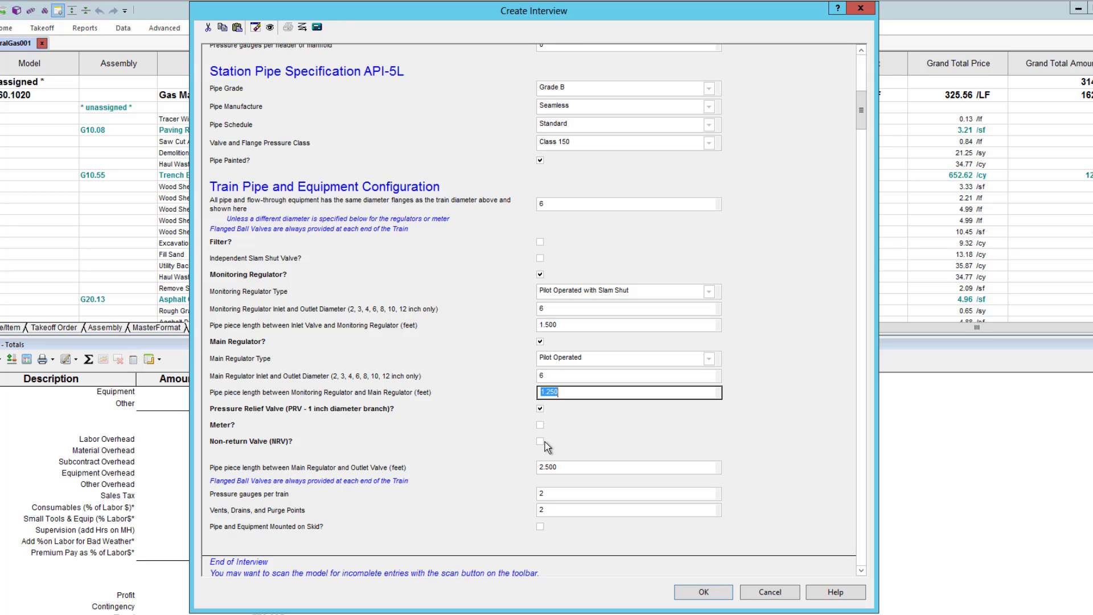
Check the outlet pipe length, train pressure gauge and vent entries, and specify that the pipe and equipment are mounted on a skid
left_click(564, 467)
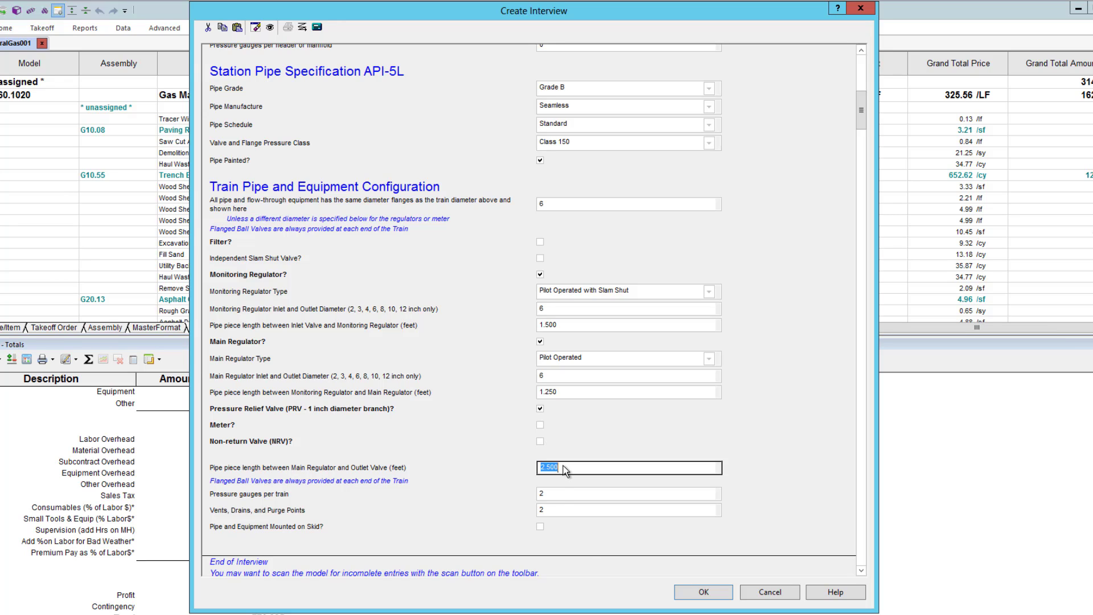
left_click(559, 493)
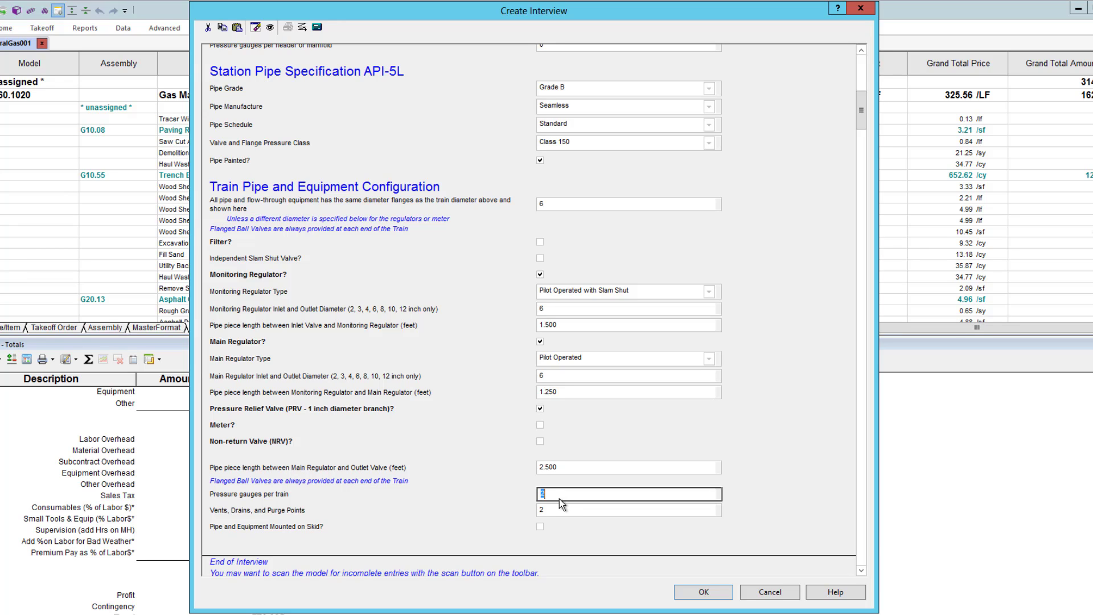
left_click(550, 510)
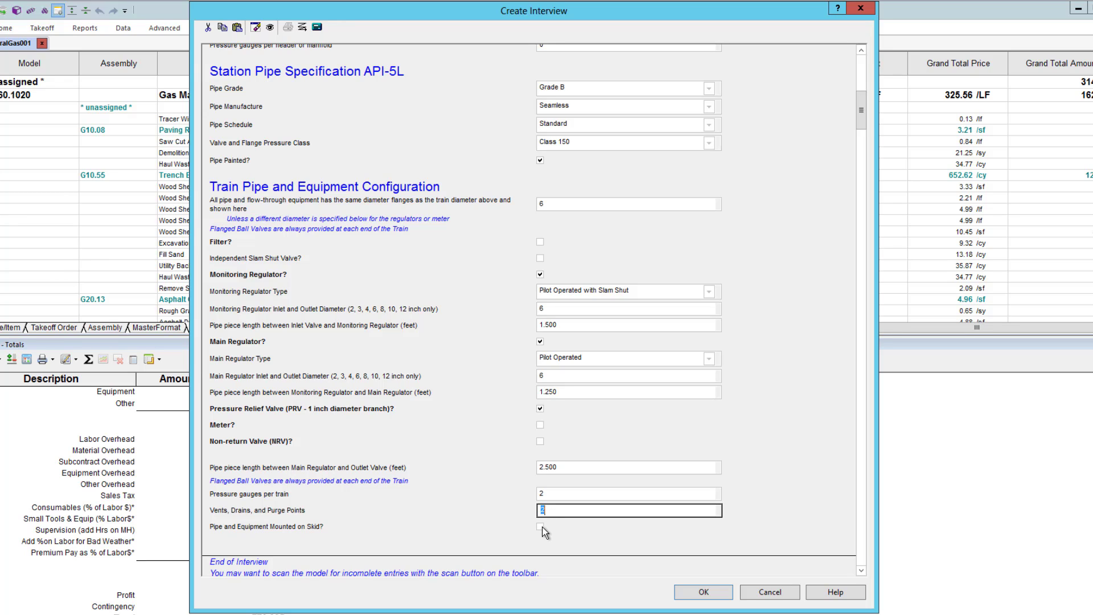
left_click(541, 527)
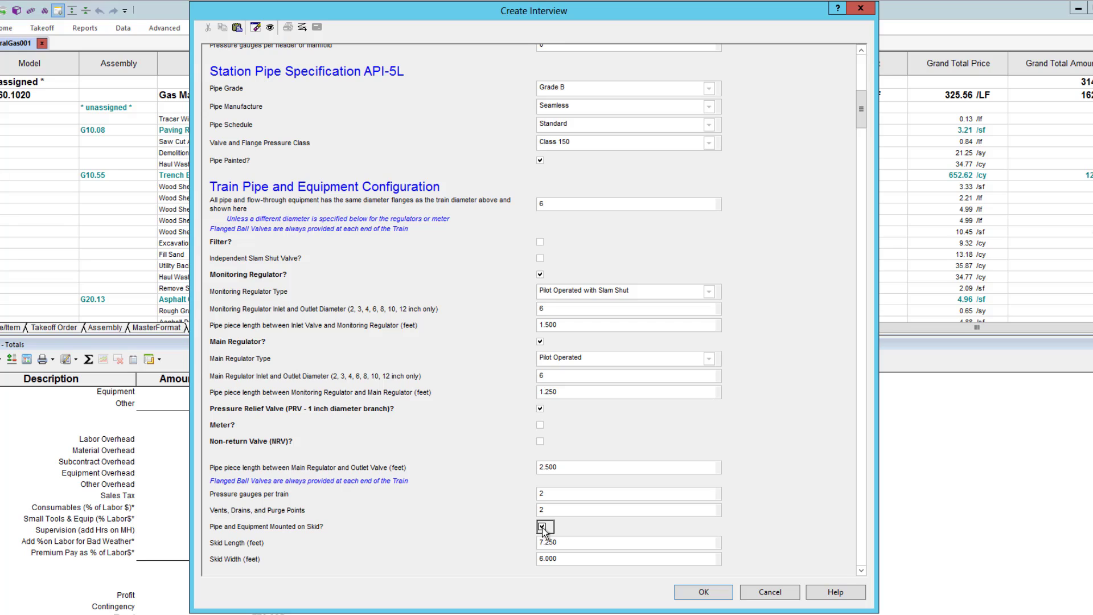
key("Tab")
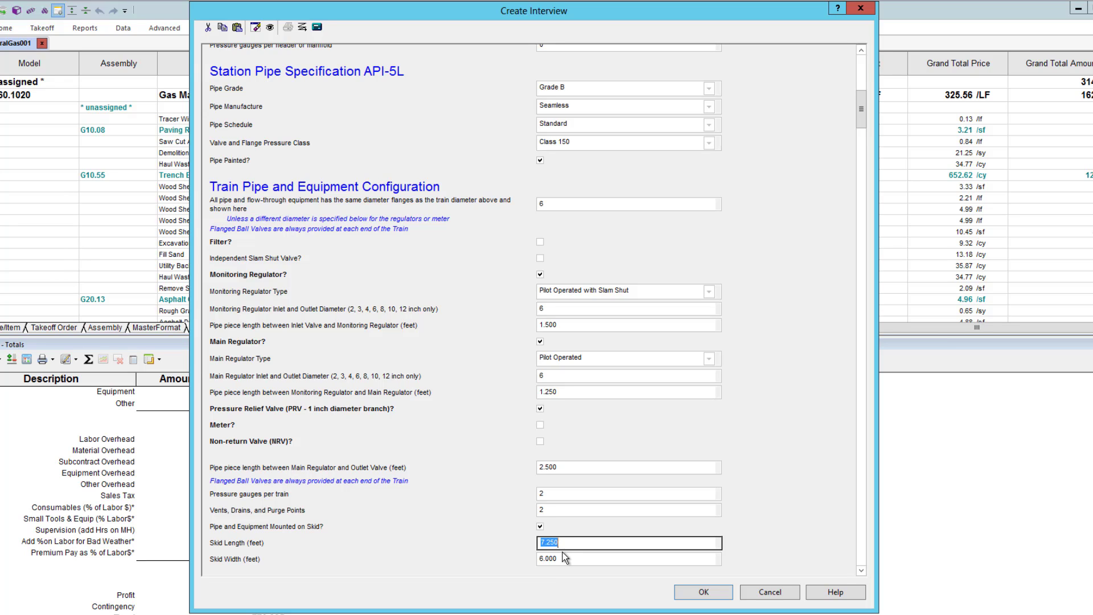
Set the minimum center-to-center spacing between pipe and equipment trains to 4 feet
key("Tab")
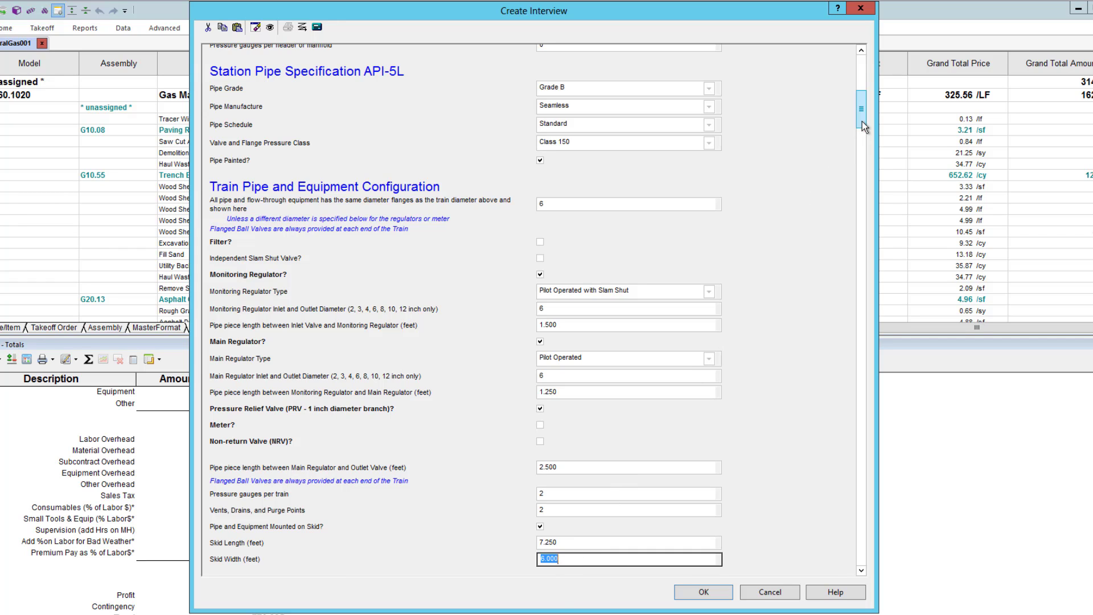
left_click_drag(862, 120, 865, 108)
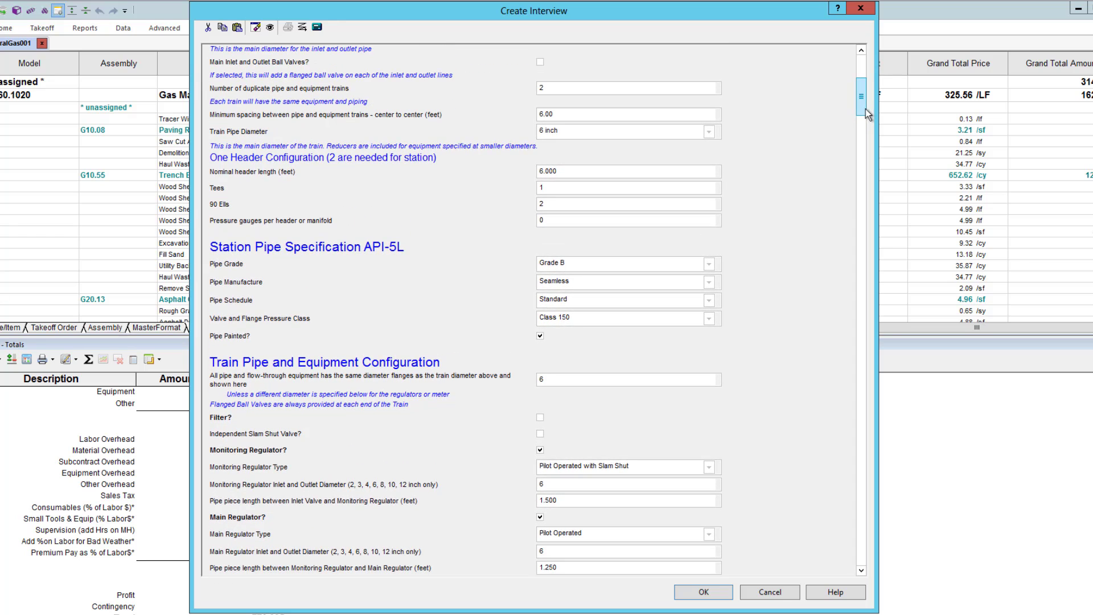
left_click(558, 115)
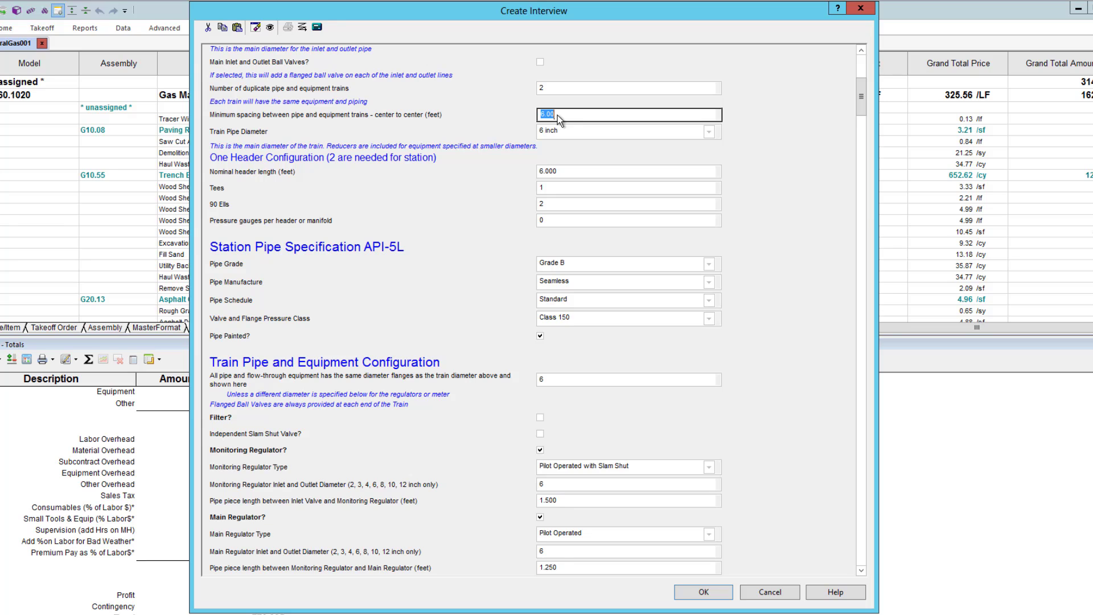
type("4")
key("Tab")
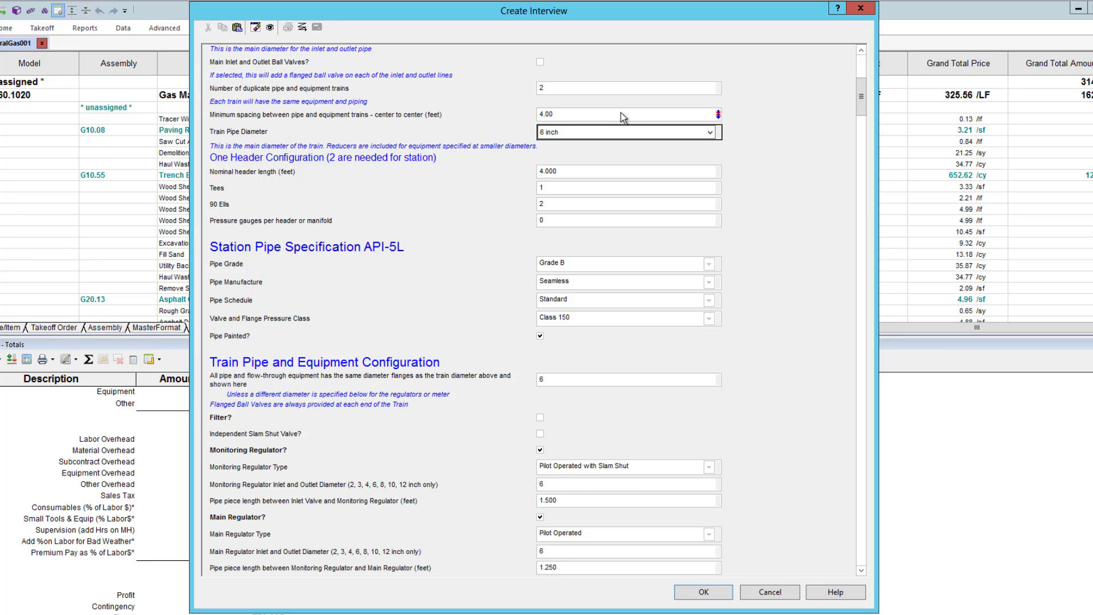
Check the skid width entry, then accept the station interview and close it
scroll(861, 114, "down", 3)
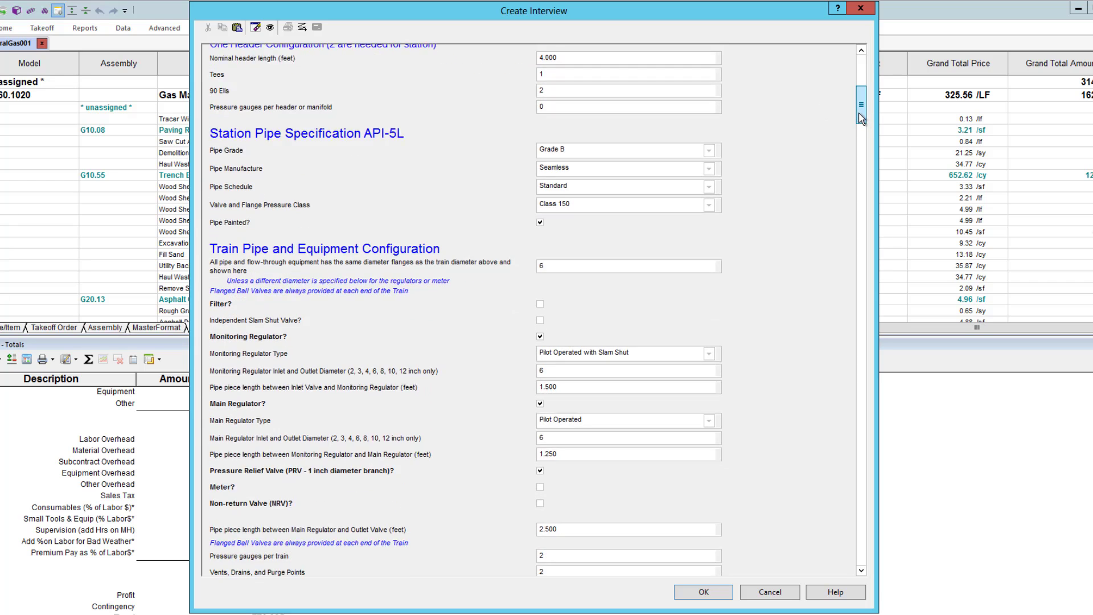
scroll(861, 117, "down", 3)
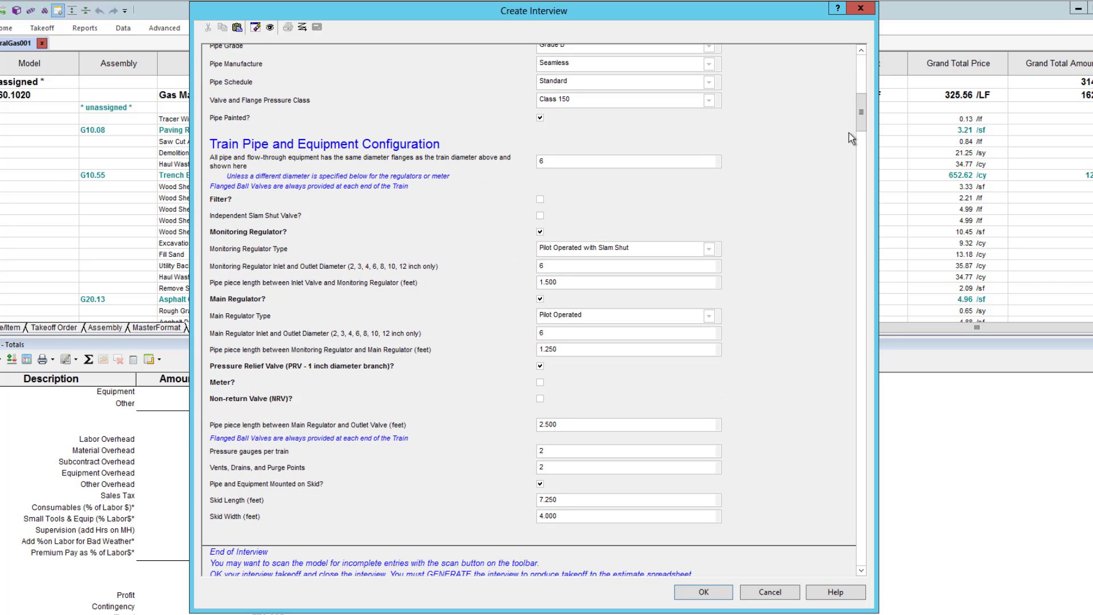
left_click(569, 517)
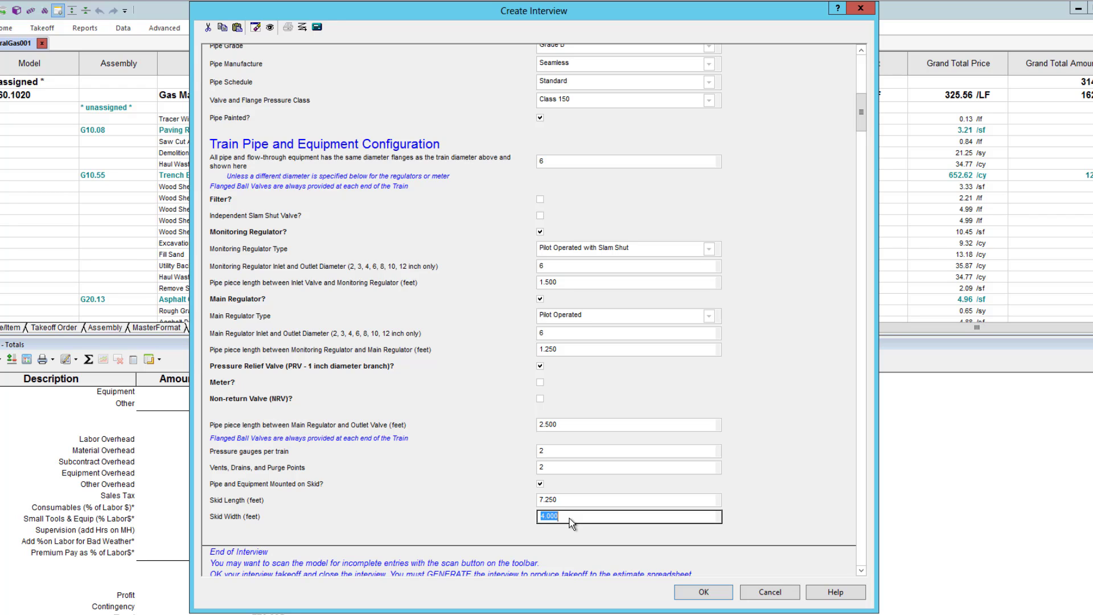
left_click(681, 593)
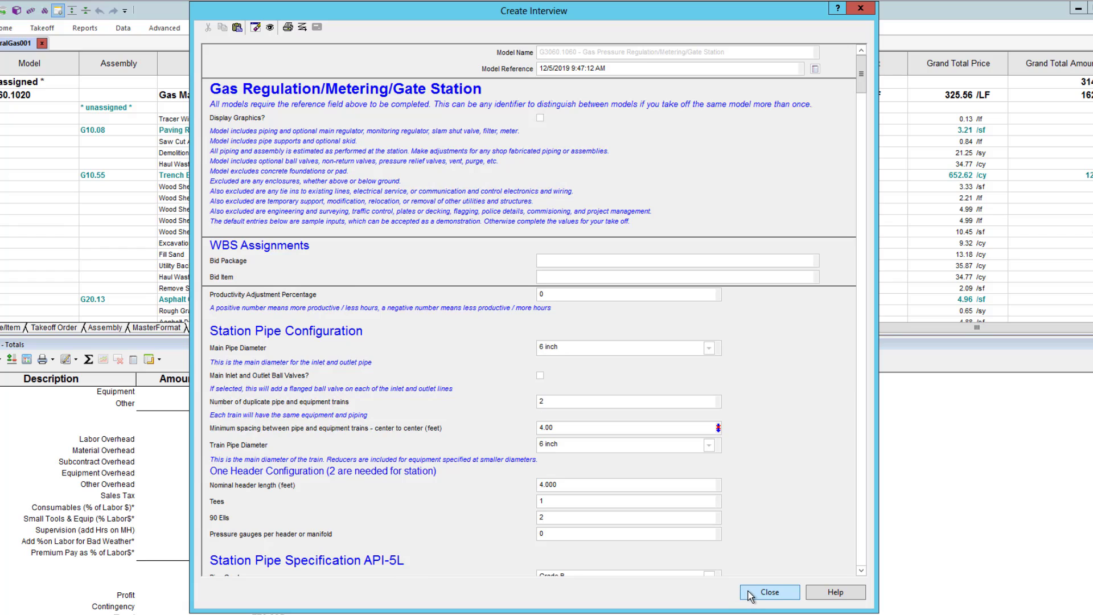
left_click(751, 595)
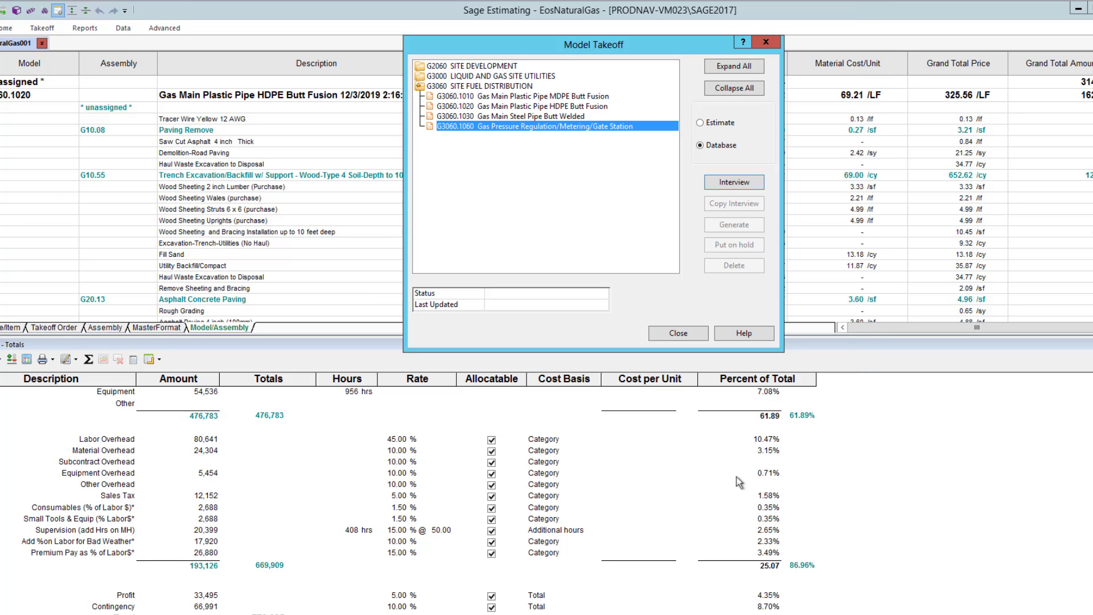
Generate the G3060.1060 gas pressure regulation/metering/gate station model into the estimate and close the model takeoff
left_click(700, 123)
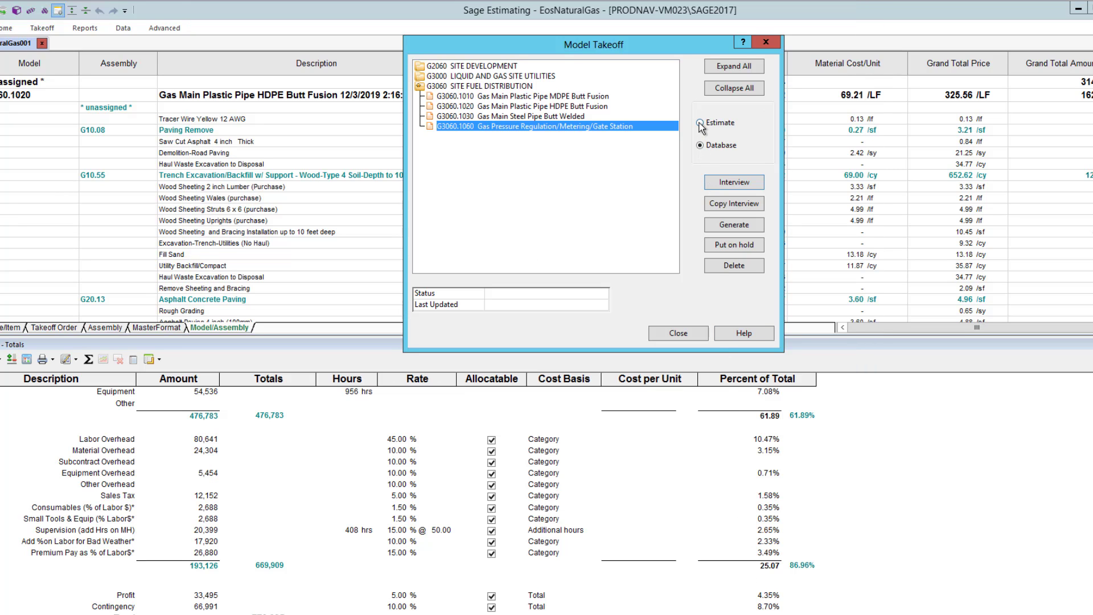
left_click(718, 228)
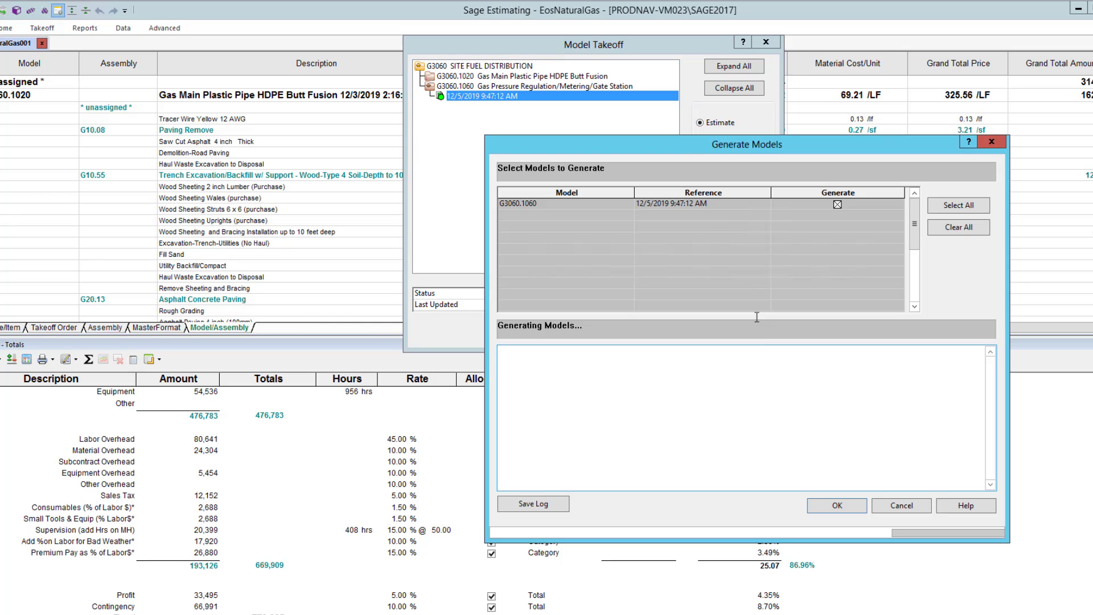
left_click(836, 506)
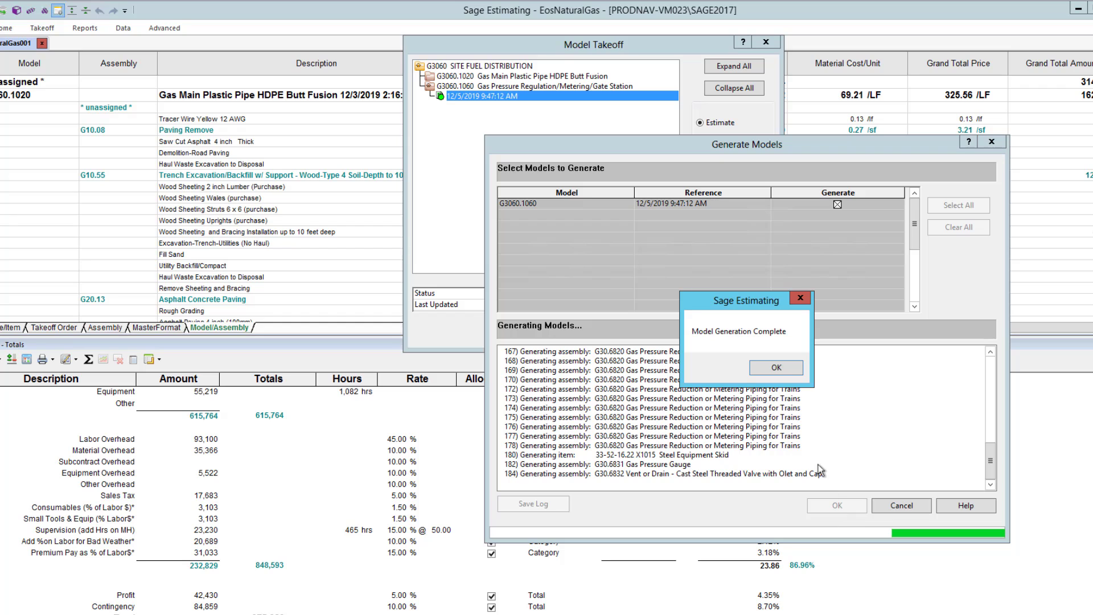
left_click(776, 368)
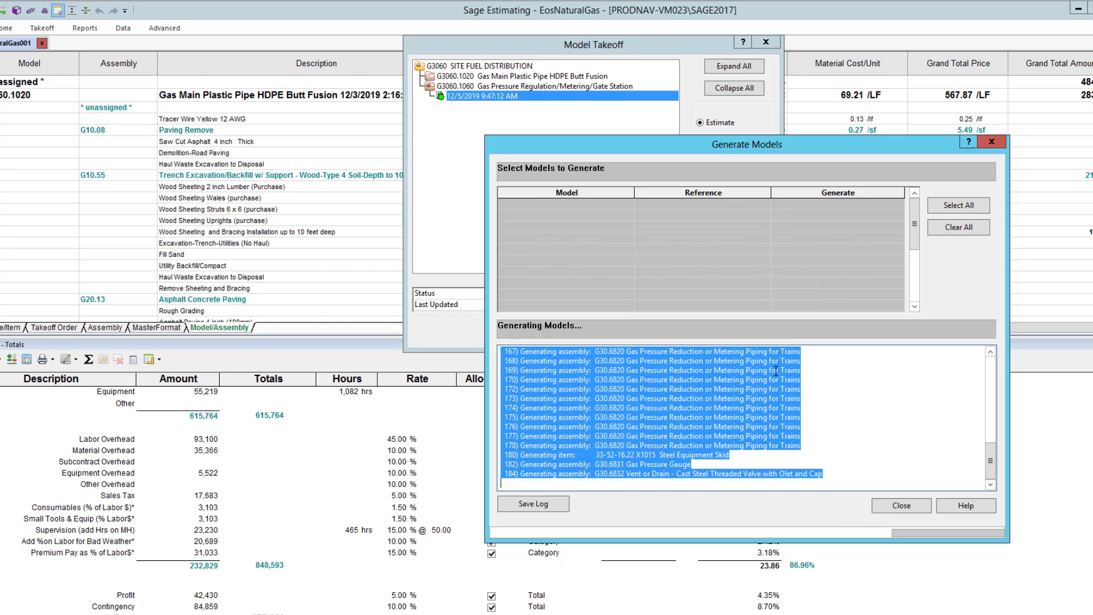
left_click(887, 506)
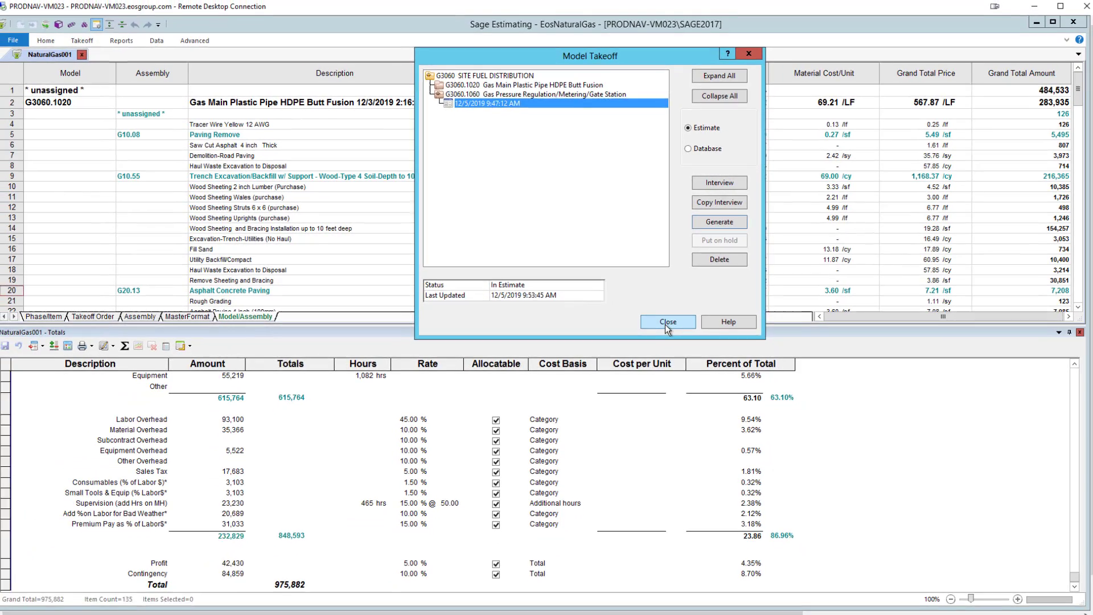
left_click(677, 333)
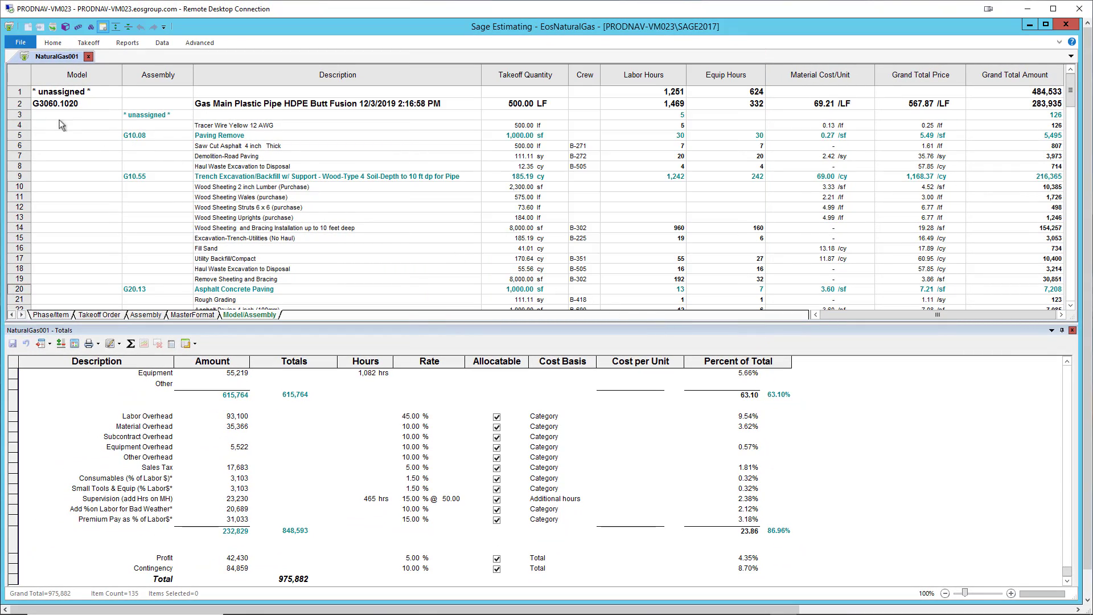
Collapse the G3060.1020 HDPE gas main details and go through the station's equipment skid and cast steel flanged valve items
double_click(18, 104)
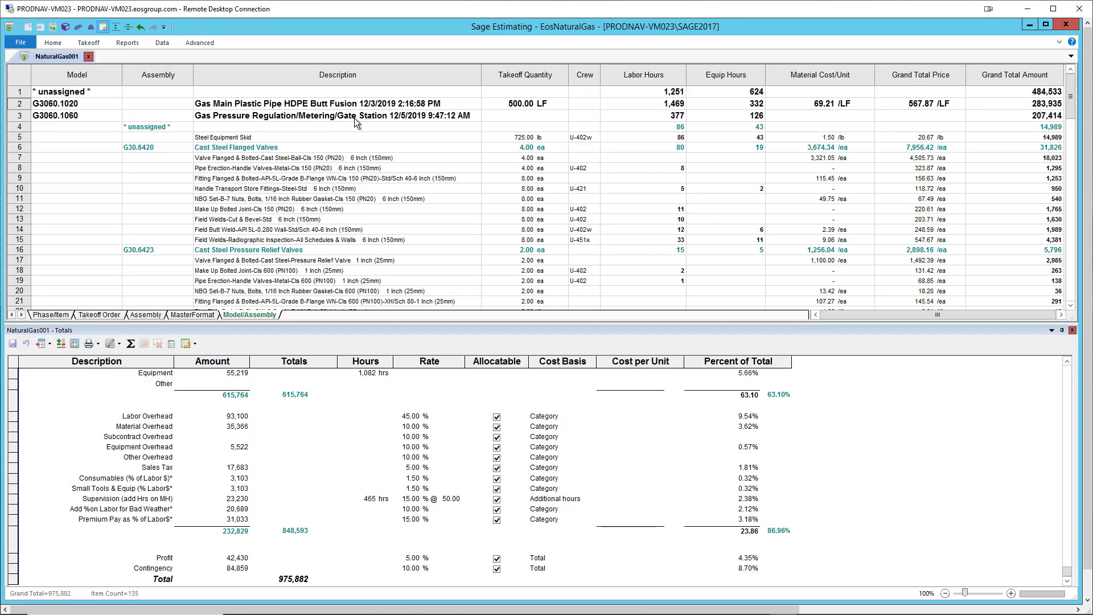
left_click(282, 139)
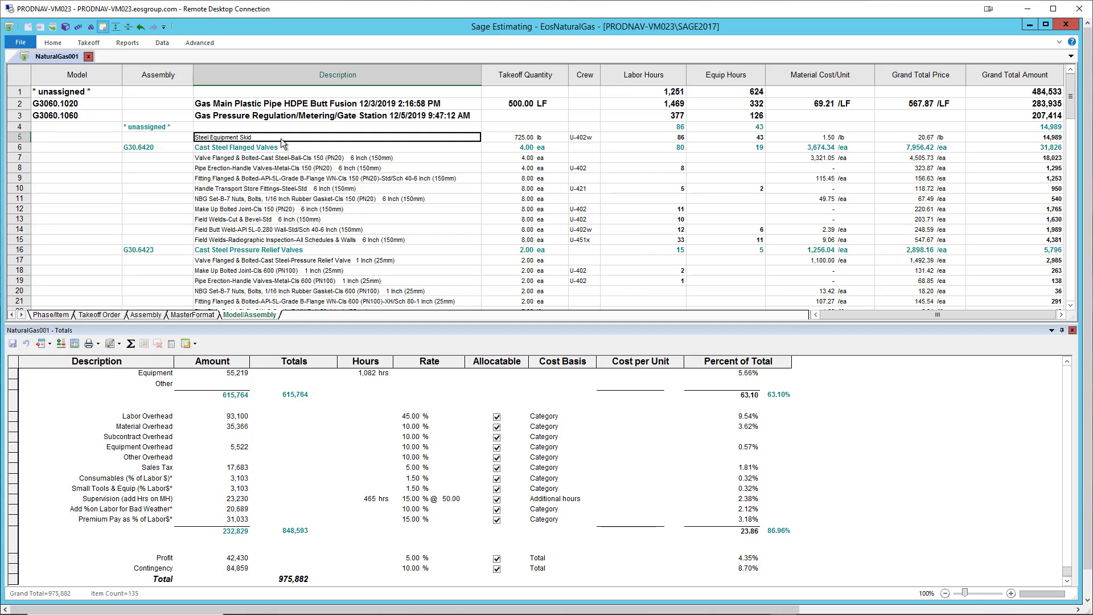
key("Down")
key("Down")
key("Down")
key("Down")
key("Down")
key("Down")
key("Down")
key("Down")
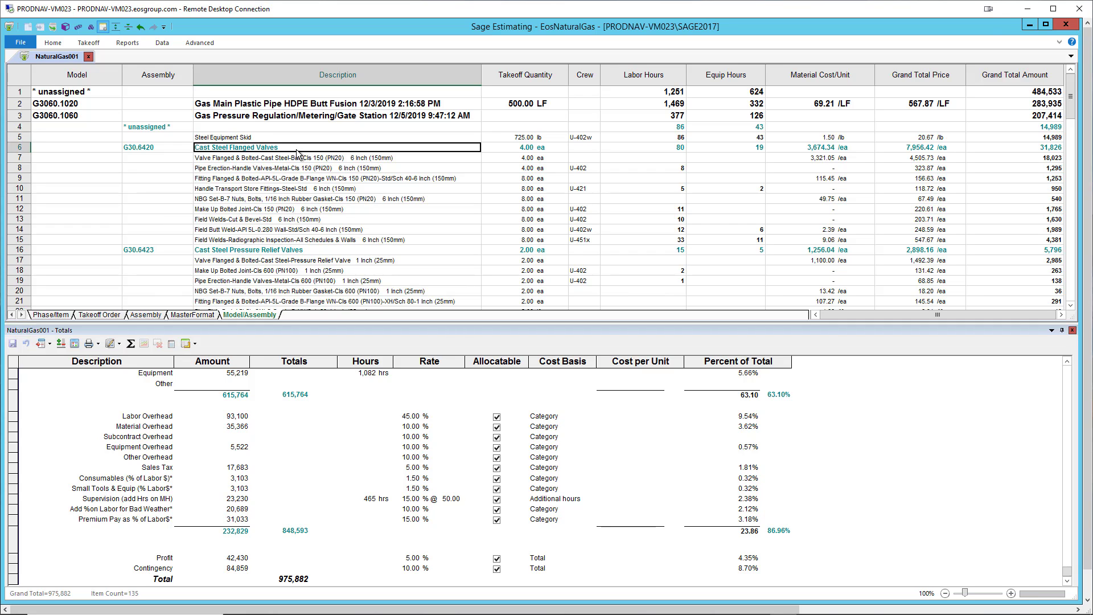
key("Down")
key("Down")
key("Down")
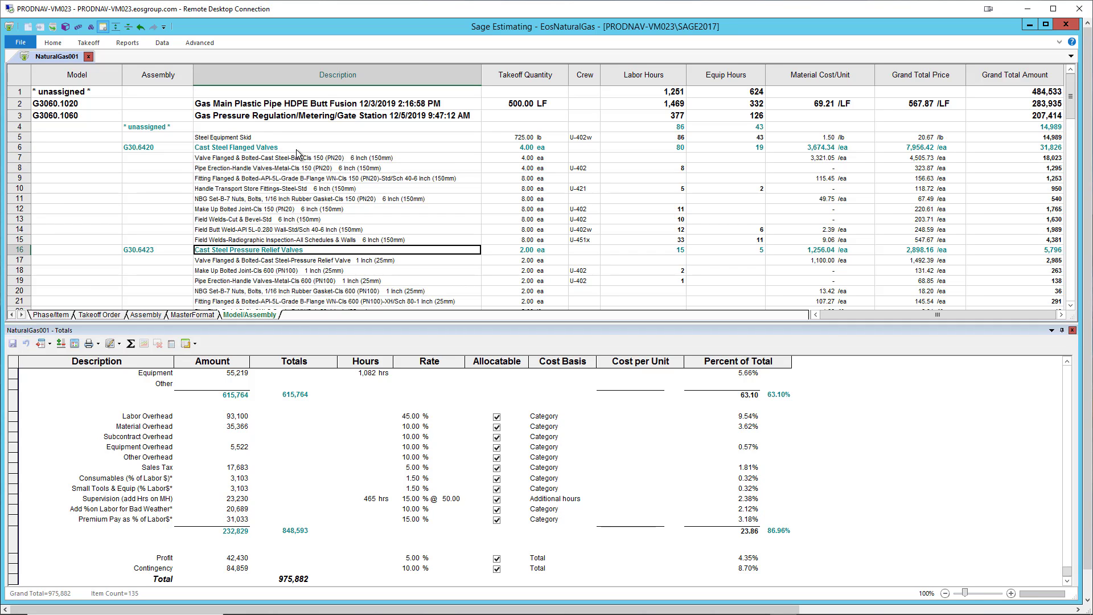
Go through the items of the cast steel pressure relief valves assembly
key("Down")
key("Down")
key("Down")
key("Down")
key("Down")
key("Down")
key("Down")
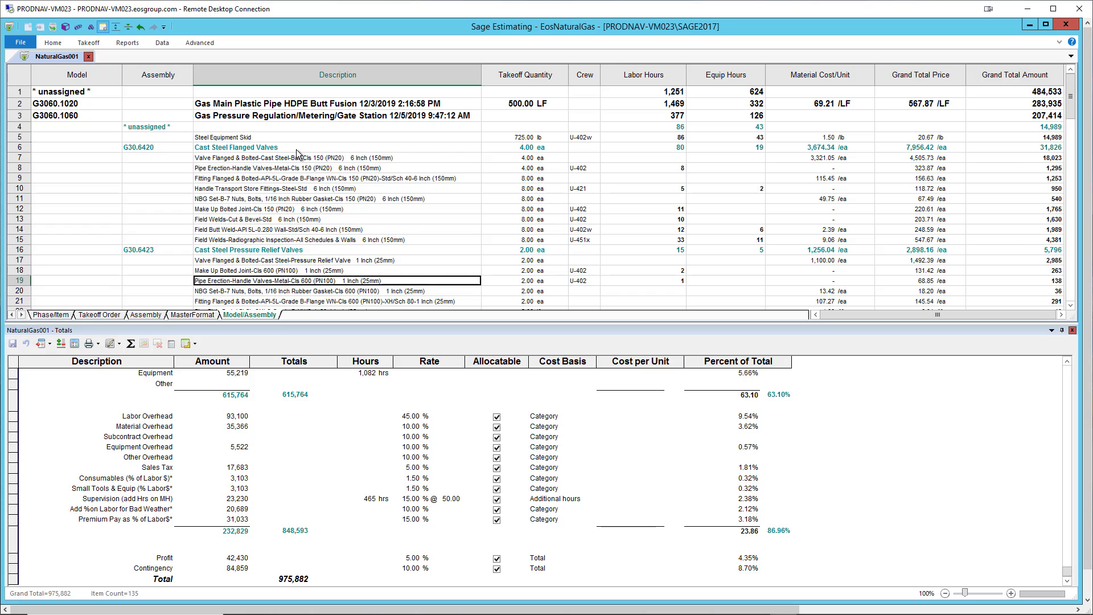
key("Down")
key("Down")
key("Down")
key("Down")
key("Down")
key("Down")
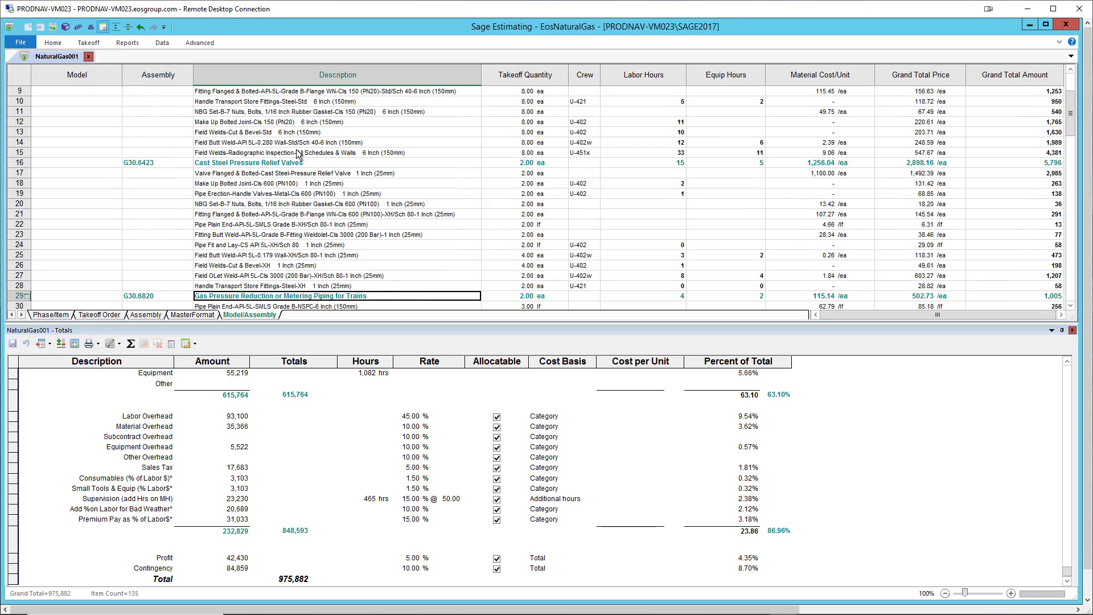
Examine the items of the G30.6820 gas pressure reduction or metering piping assemblies for the trains
key("Down")
key("Down")
key("Down")
key("Down")
key("Down")
key("Down")
key("Down")
key("Down")
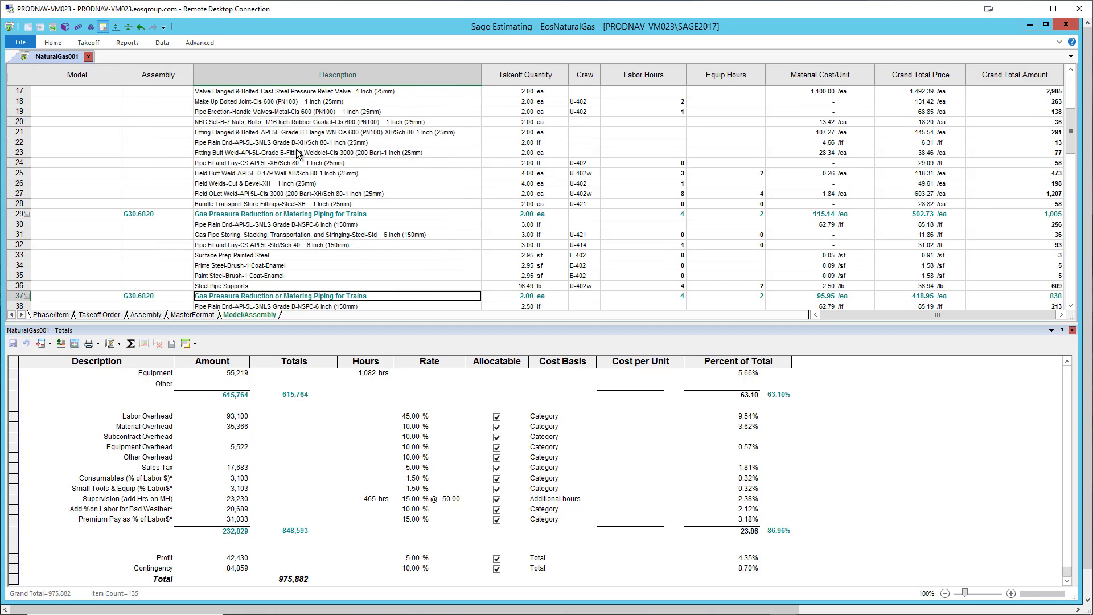
key("Down")
key("Down")
key("Down")
key("Down")
key("Down")
key("Down")
key("Down")
key("Down")
key("Down")
key("Down")
key("Down")
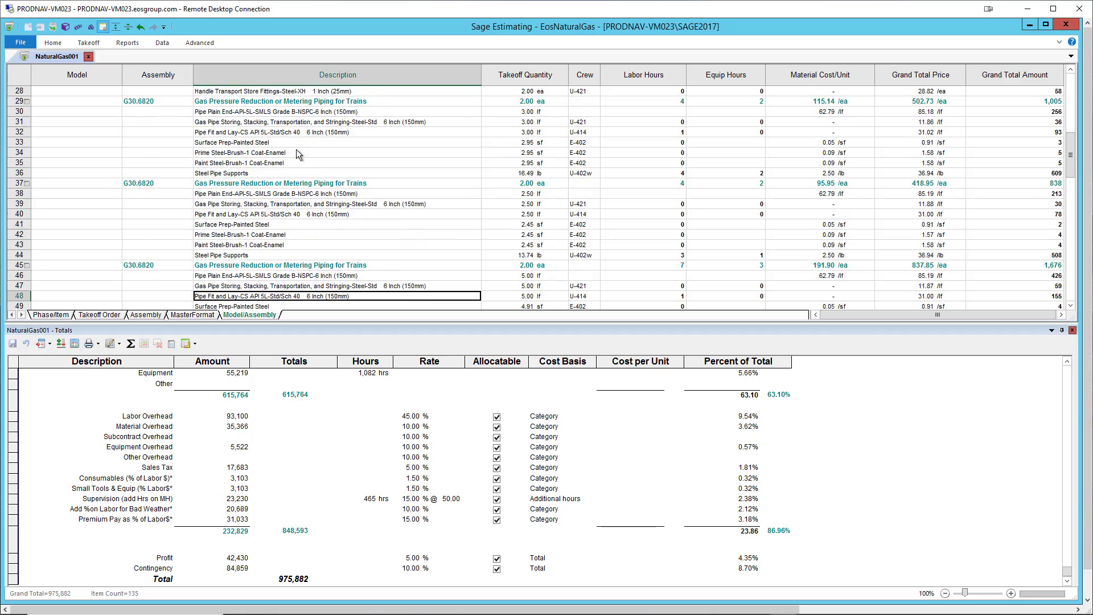
key("Down")
key("Down")
key("Down")
key("Down")
key("Down")
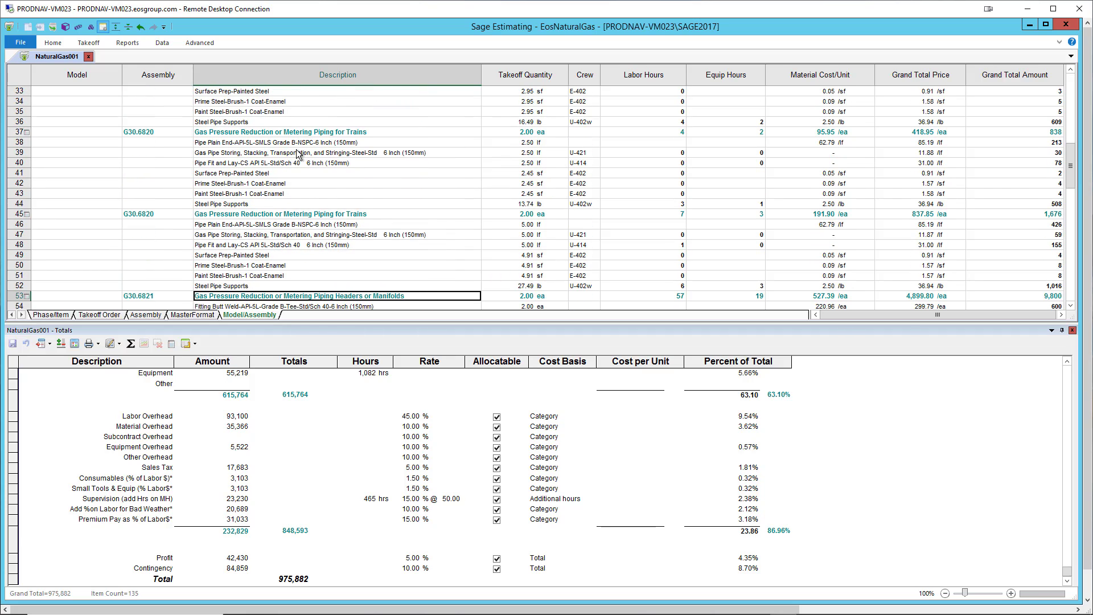
Review the fittings, welds, painting and pipe support items of the G30.6821 piping headers or manifolds assembly
key("Down")
key("Down")
key("Down")
key("Down")
key("Down")
key("Down")
key("Down")
key("Down")
key("Down")
key("Down")
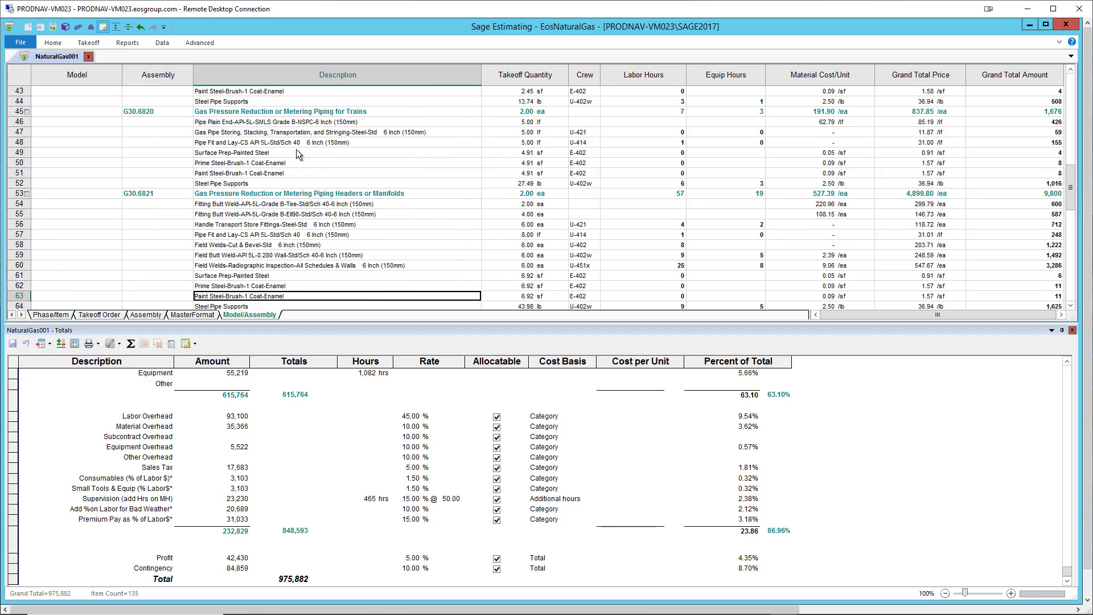
Examine the items of the pilot operated regulator assembly and the pilot operated regulator with slam shut assembly
key("Down")
key("Down")
key("Down")
key("Down")
key("Down")
key("Down")
key("Down")
key("Down")
key("Down")
key("Down")
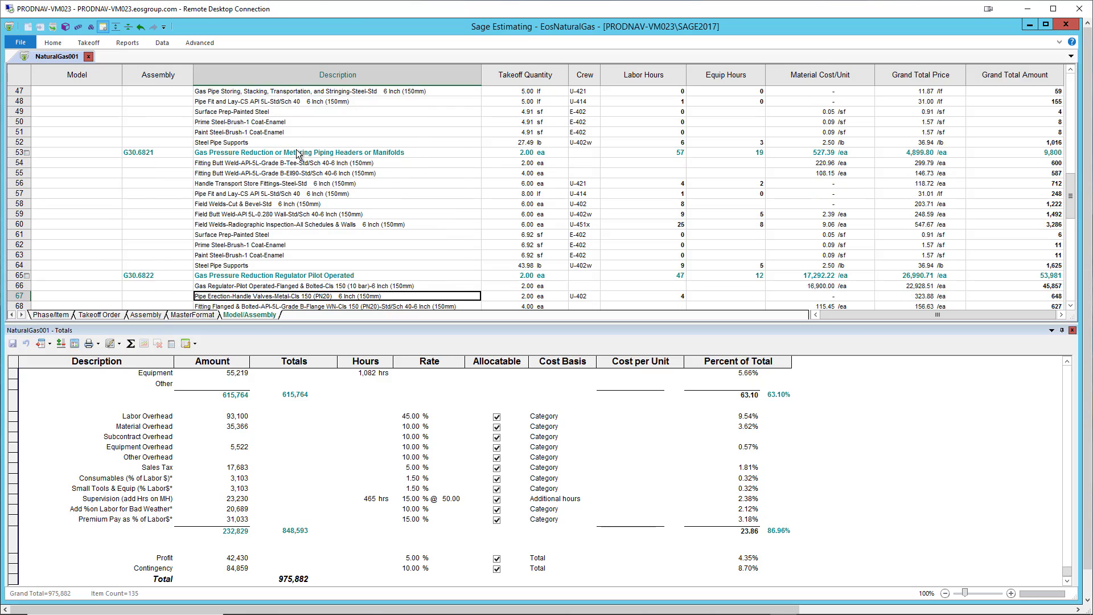
key("Down")
key("Down")
key("Down")
key("Down")
key("Down")
key("Down")
key("Down")
key("Down")
key("Down")
key("Down")
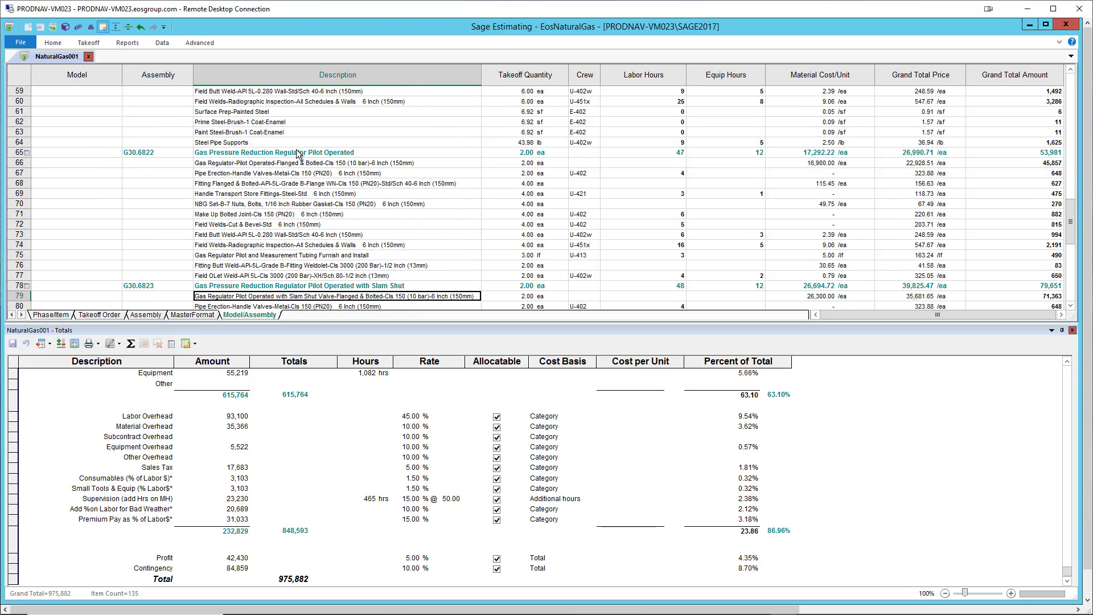
key("Down")
key("Down")
key("Down")
key("Down")
key("Down")
key("Down")
key("Down")
key("Down")
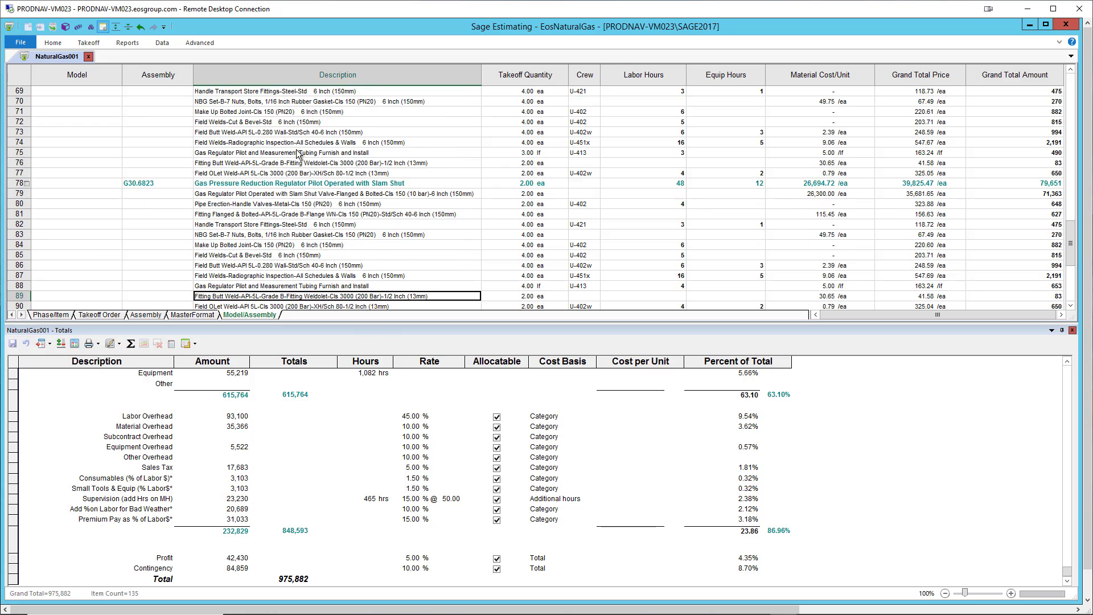
Review the gas pressure gauge assembly items and locate the vent or drain threaded valve assembly
key("Down")
key("Down")
key("Down")
key("Down")
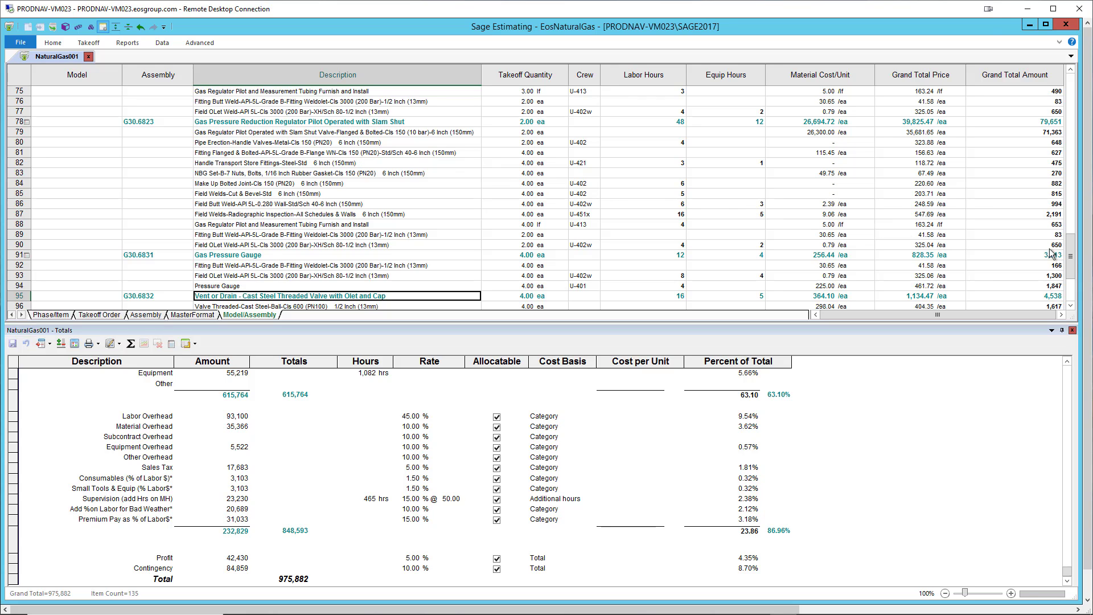
Check the grand total amount of the G3060.1060 station model and the overall total of the estimate
left_click_drag(1071, 256, 1059, 89)
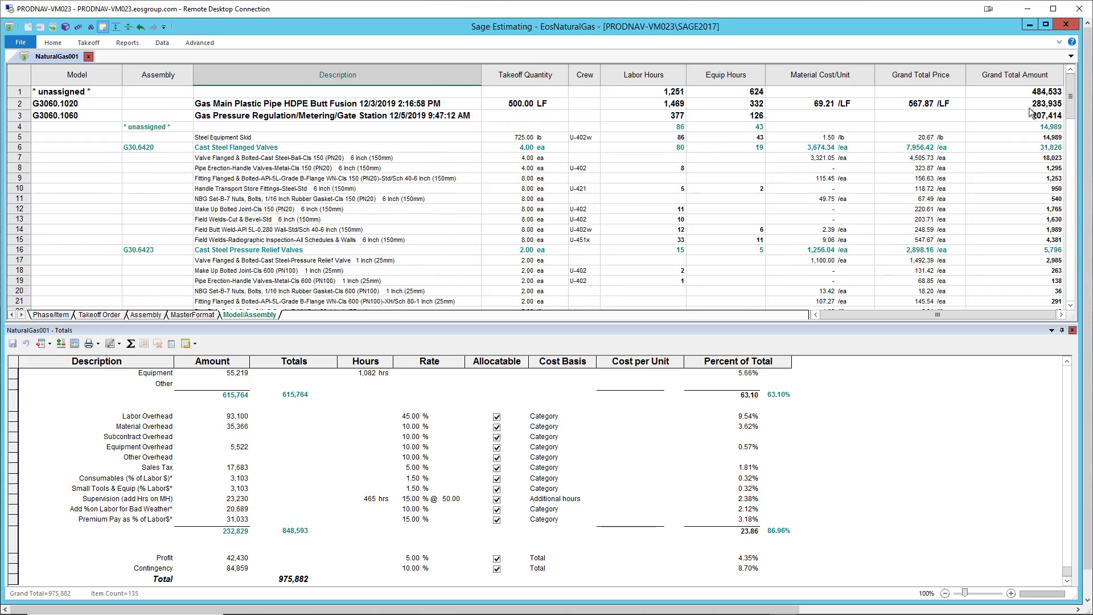
left_click(1014, 119)
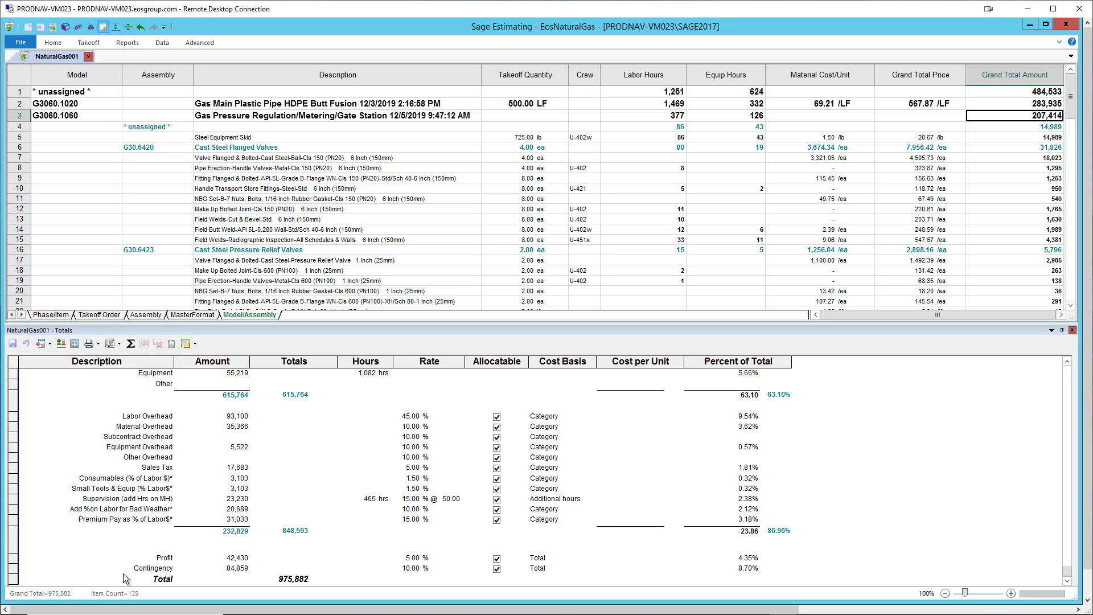
left_click(261, 582)
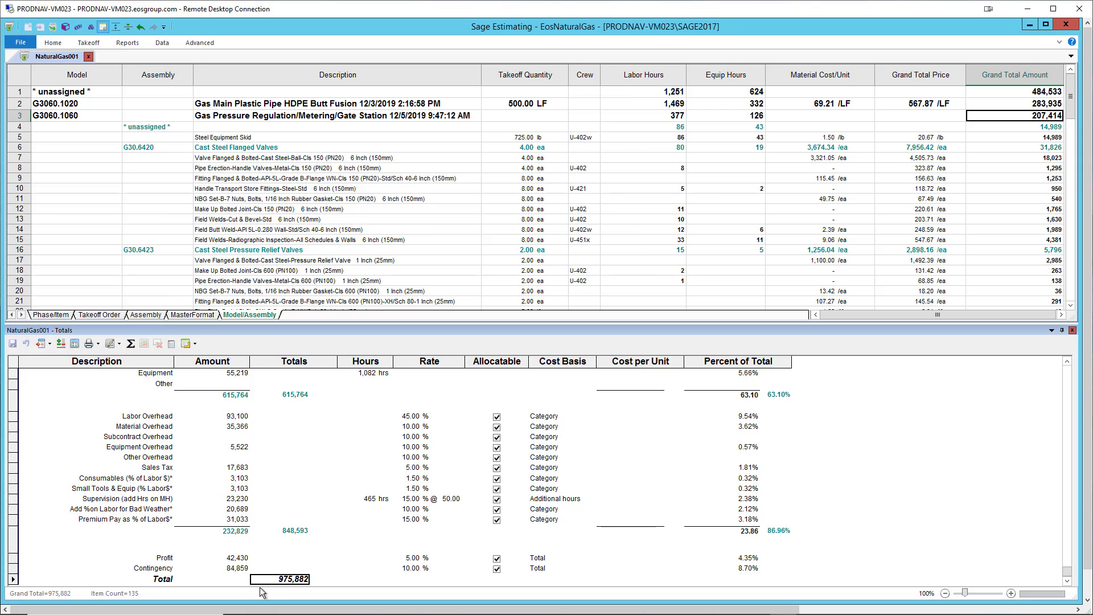